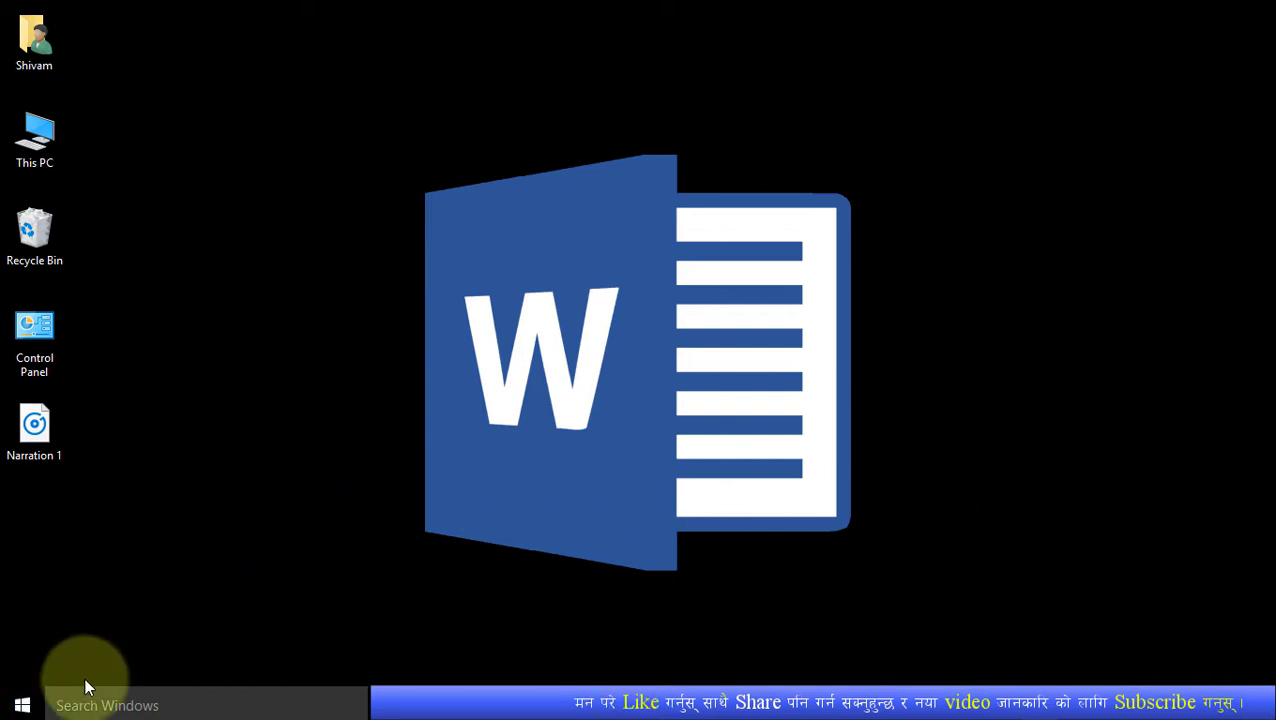
# Step: Launch Word 2016 from the Start menu's All apps list
pyautogui.click(20, 708)
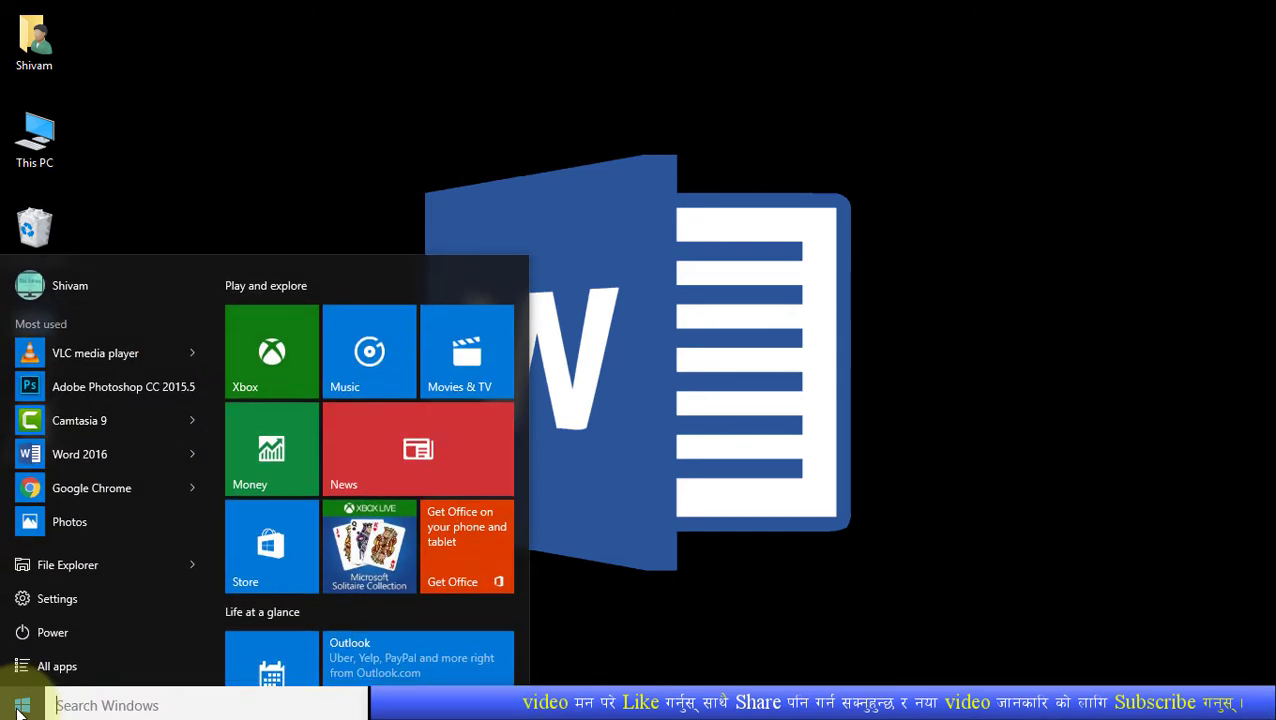
pyautogui.click(44, 666)
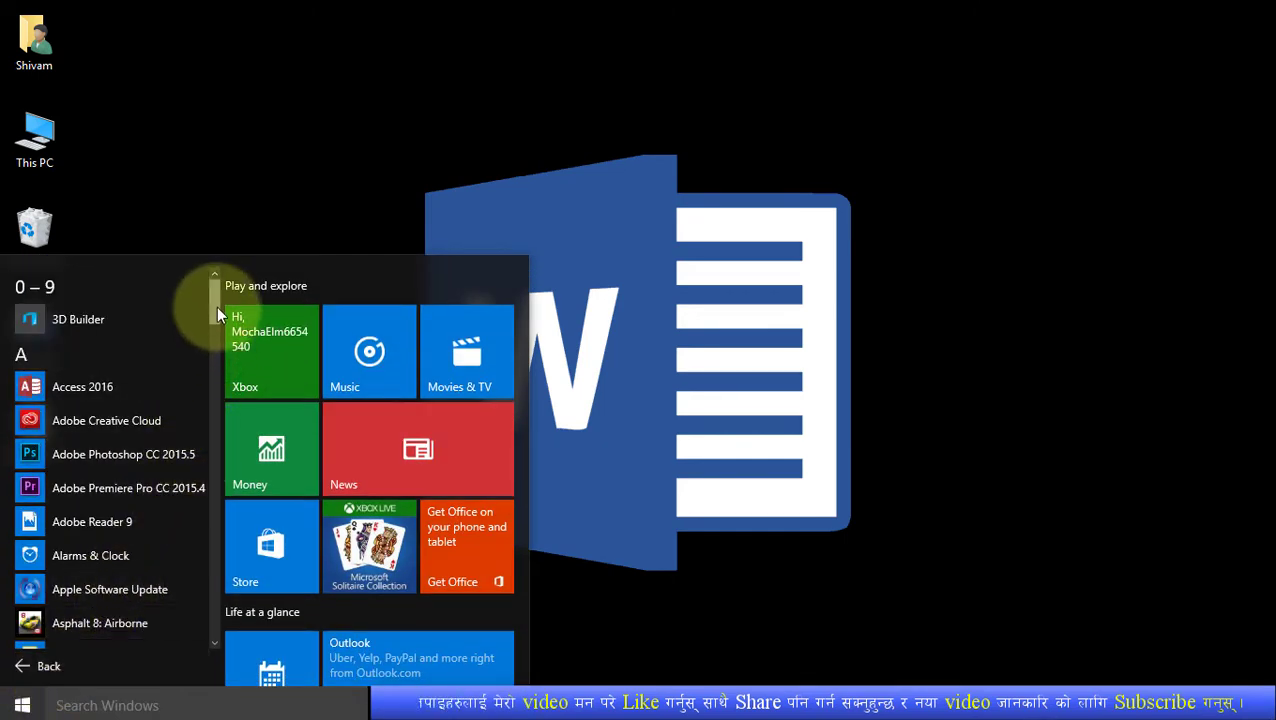
pyautogui.moveTo(217, 309)
pyautogui.mouseDown()
pyautogui.moveTo(208, 585)
pyautogui.moveTo(222, 628)
pyautogui.mouseUp()
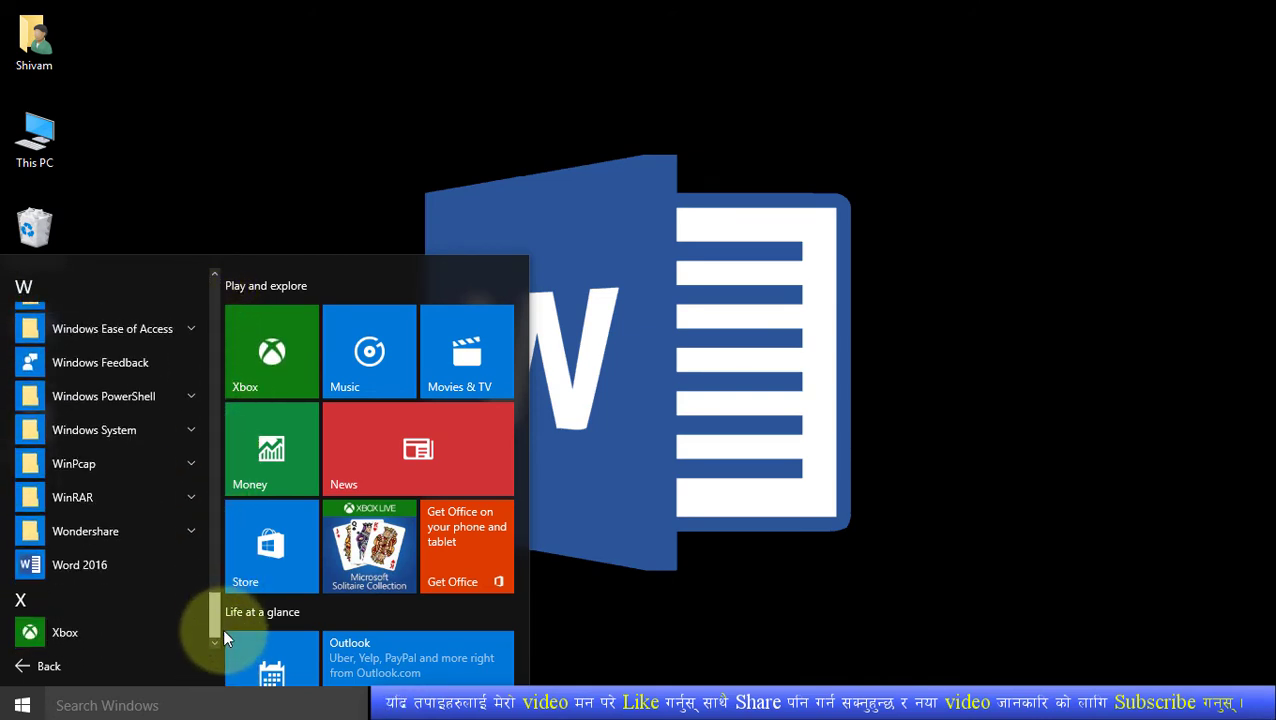
pyautogui.click(101, 566)
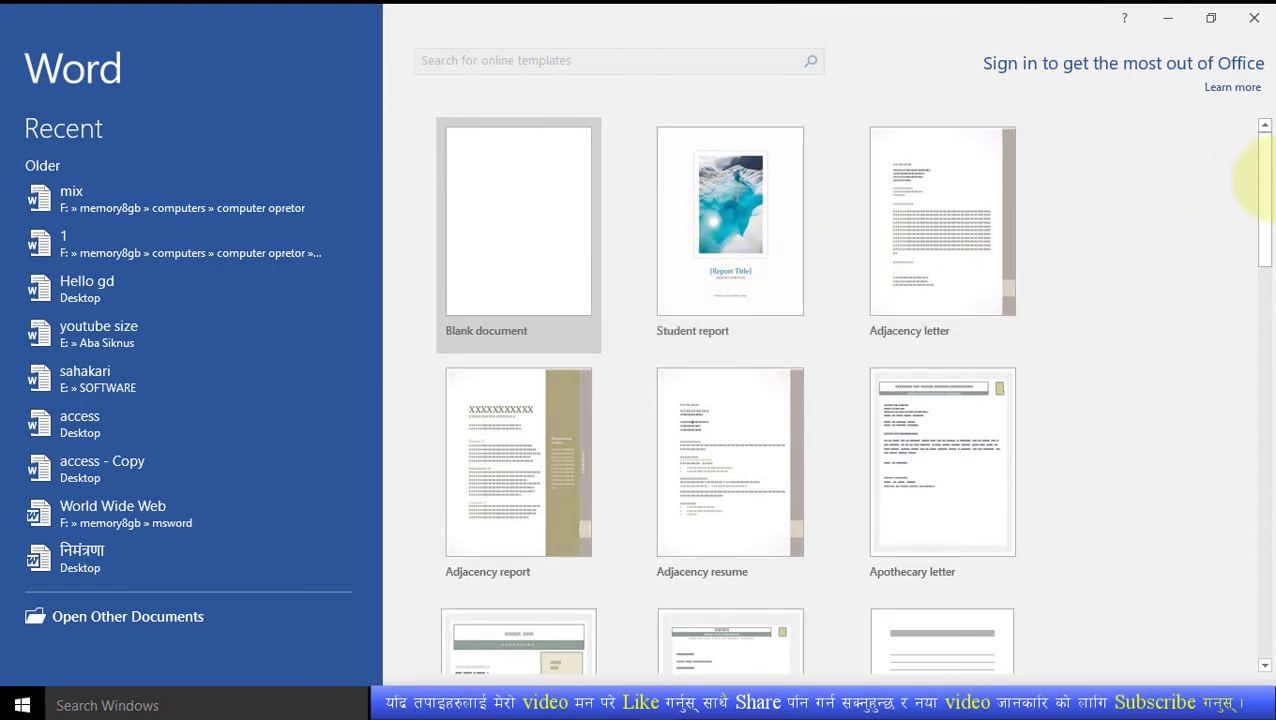
# Step: Create a new document from the Student report template
pyautogui.moveTo(1265, 172)
pyautogui.mouseDown()
pyautogui.moveTo(1267, 507)
pyautogui.moveTo(1262, 162)
pyautogui.mouseUp()
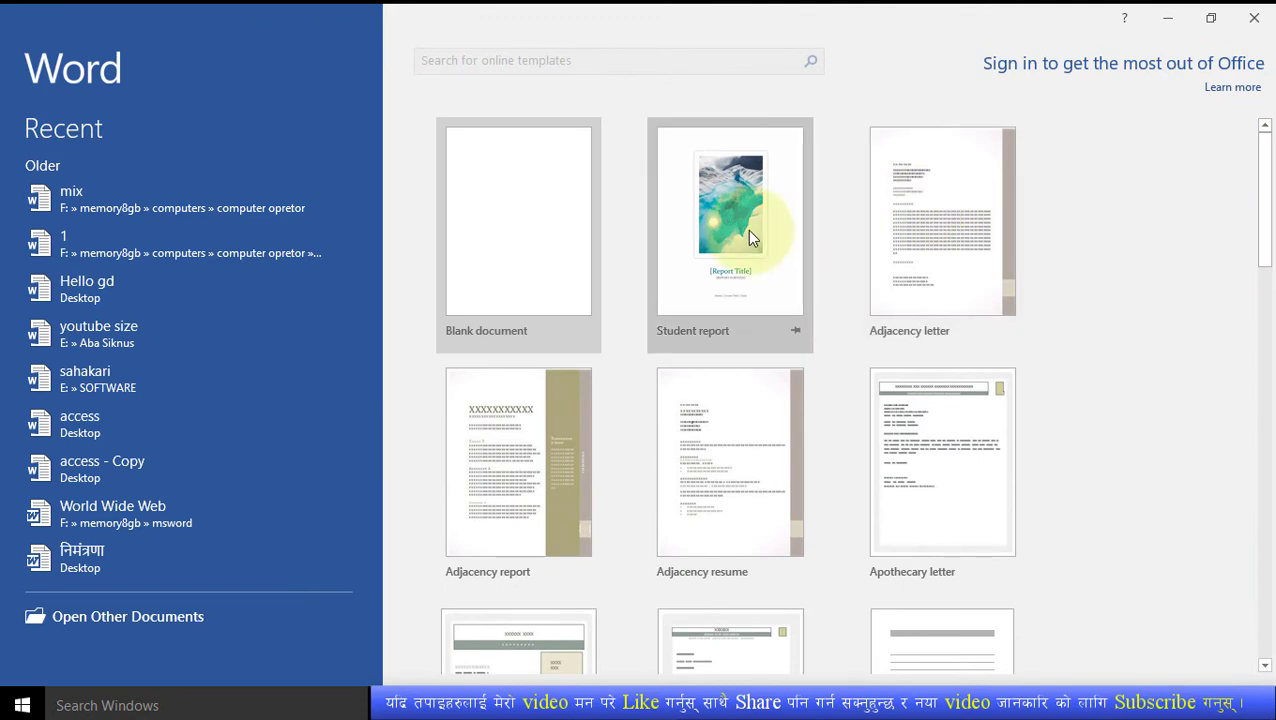
pyautogui.click(750, 231)
pyautogui.click(746, 227)
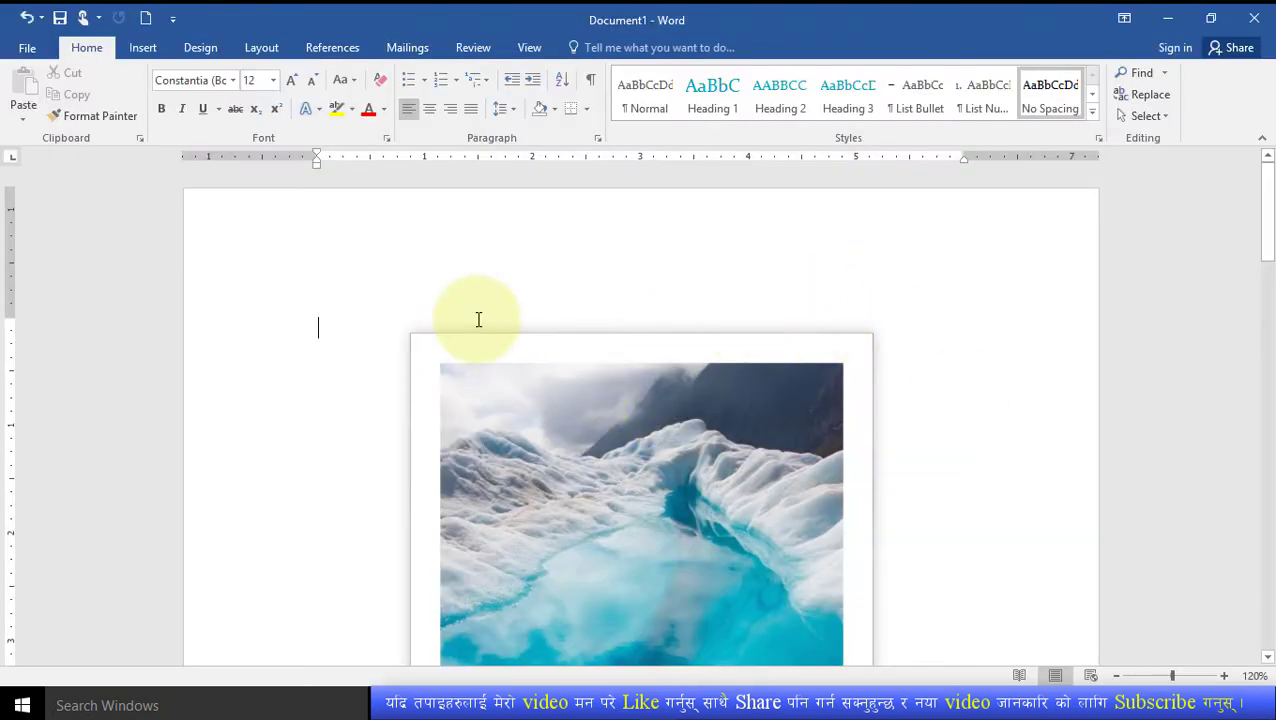
# Step: Browse the report's pages, then close Word without saving the document
pyautogui.scroll(-2, 538, 347)
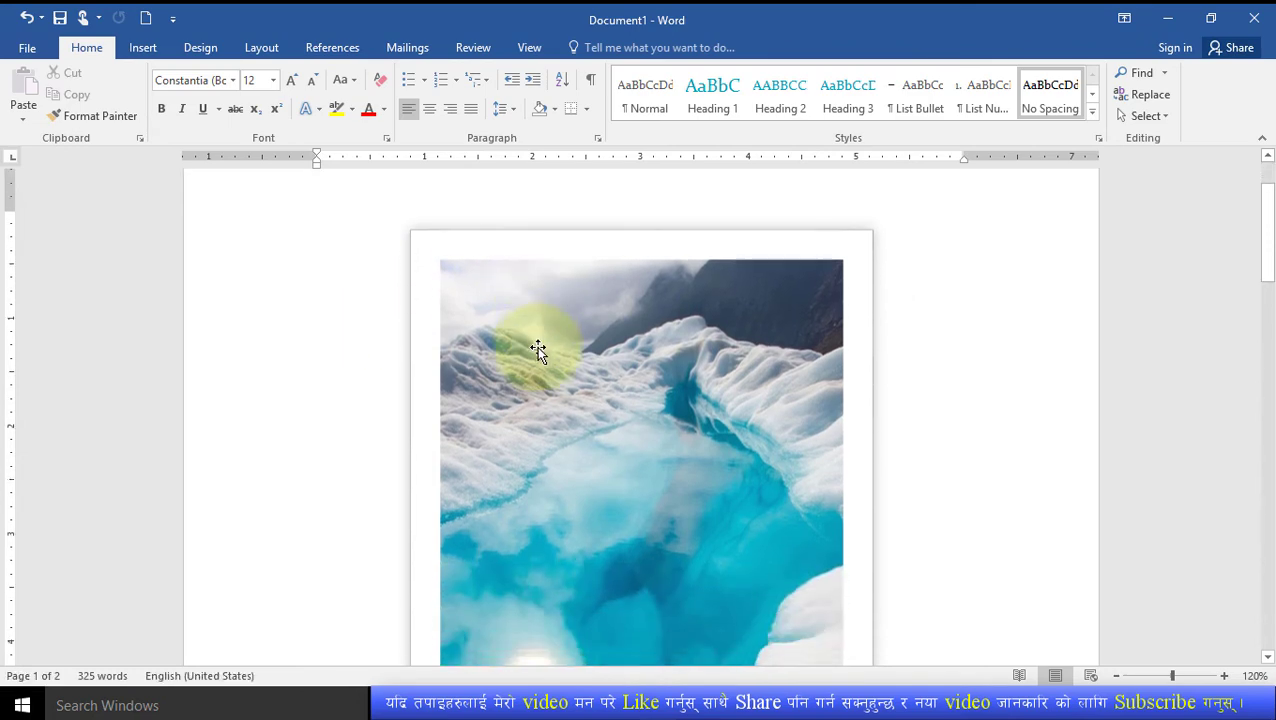
pyautogui.scroll(-5, 536, 346)
pyautogui.scroll(-4, 541, 356)
pyautogui.scroll(-2, 553, 364)
pyautogui.scroll(-3, 610, 370)
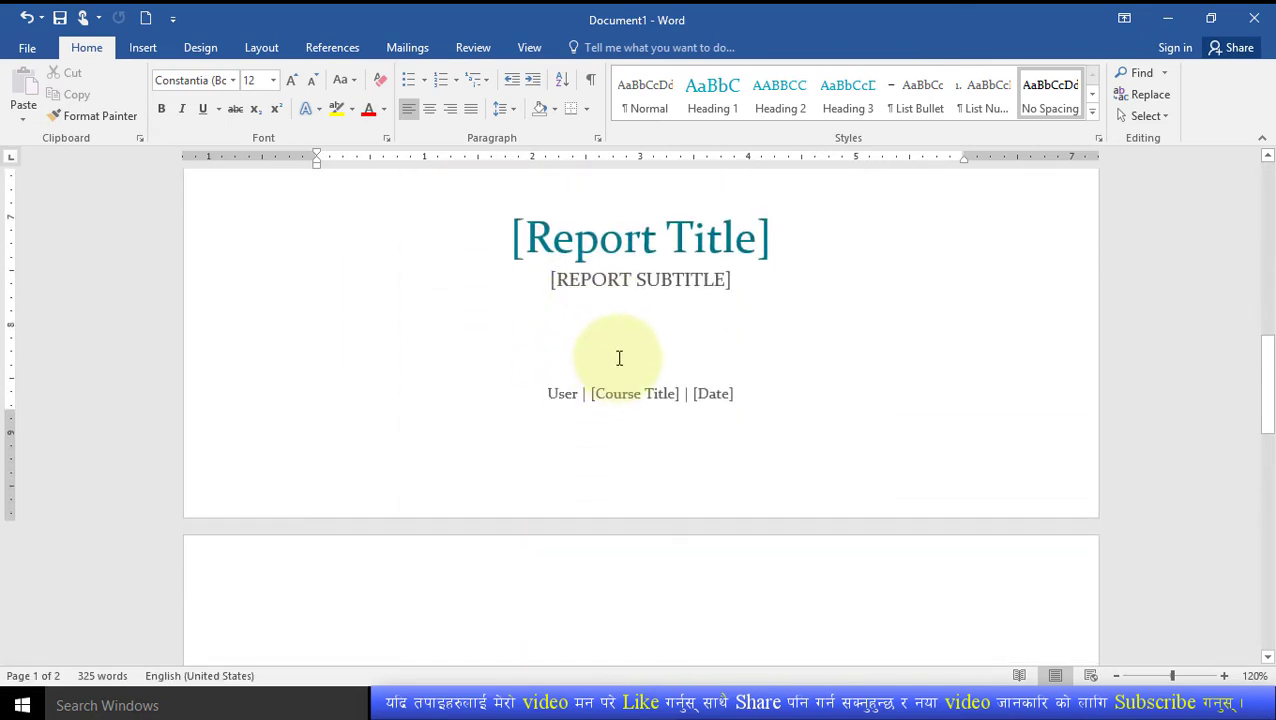
pyautogui.scroll(-1, 621, 353)
pyautogui.scroll(-3, 640, 335)
pyautogui.scroll(-6, 630, 340)
pyautogui.scroll(5, 607, 353)
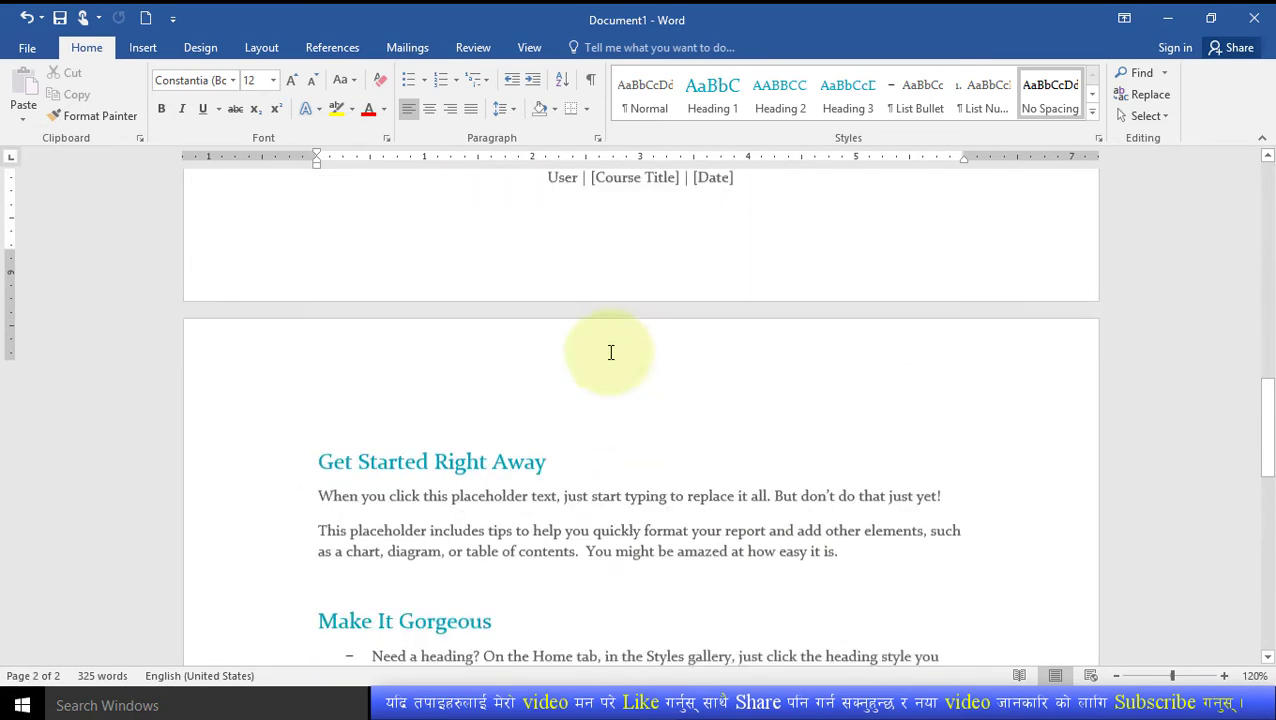
pyautogui.scroll(7, 598, 327)
pyautogui.scroll(6, 592, 327)
pyautogui.scroll(4, 571, 310)
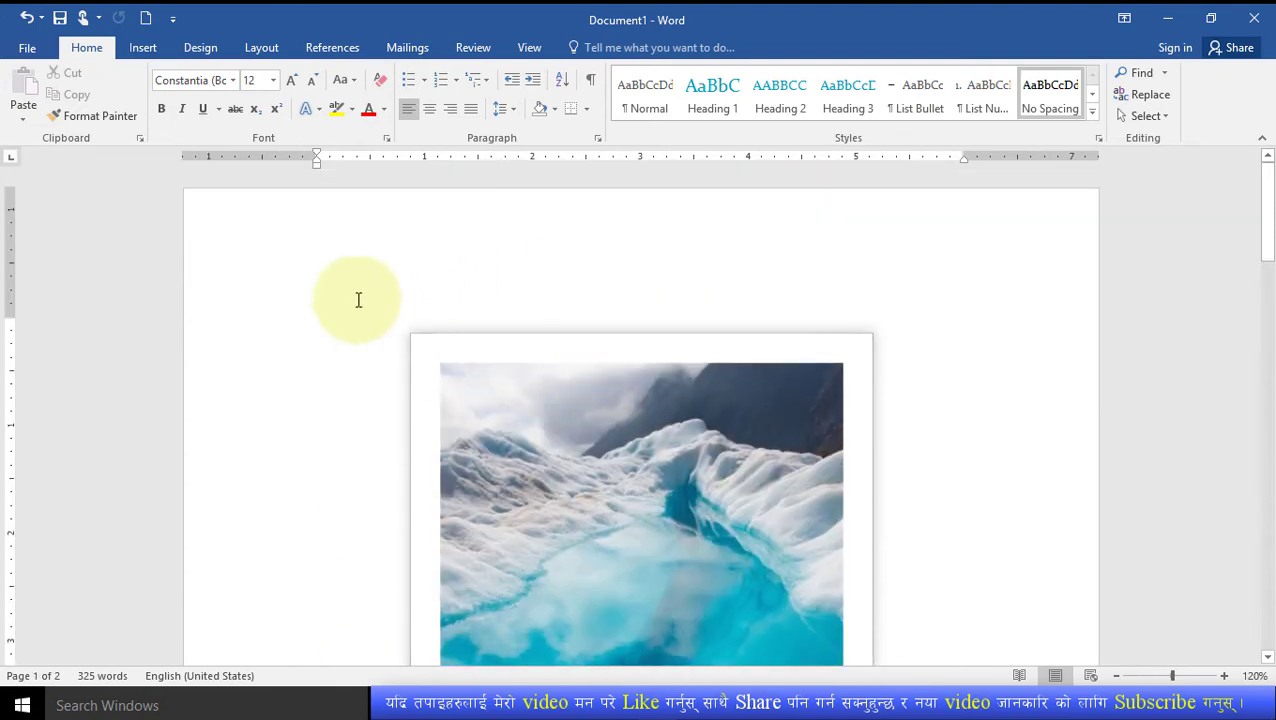
pyautogui.click(327, 333)
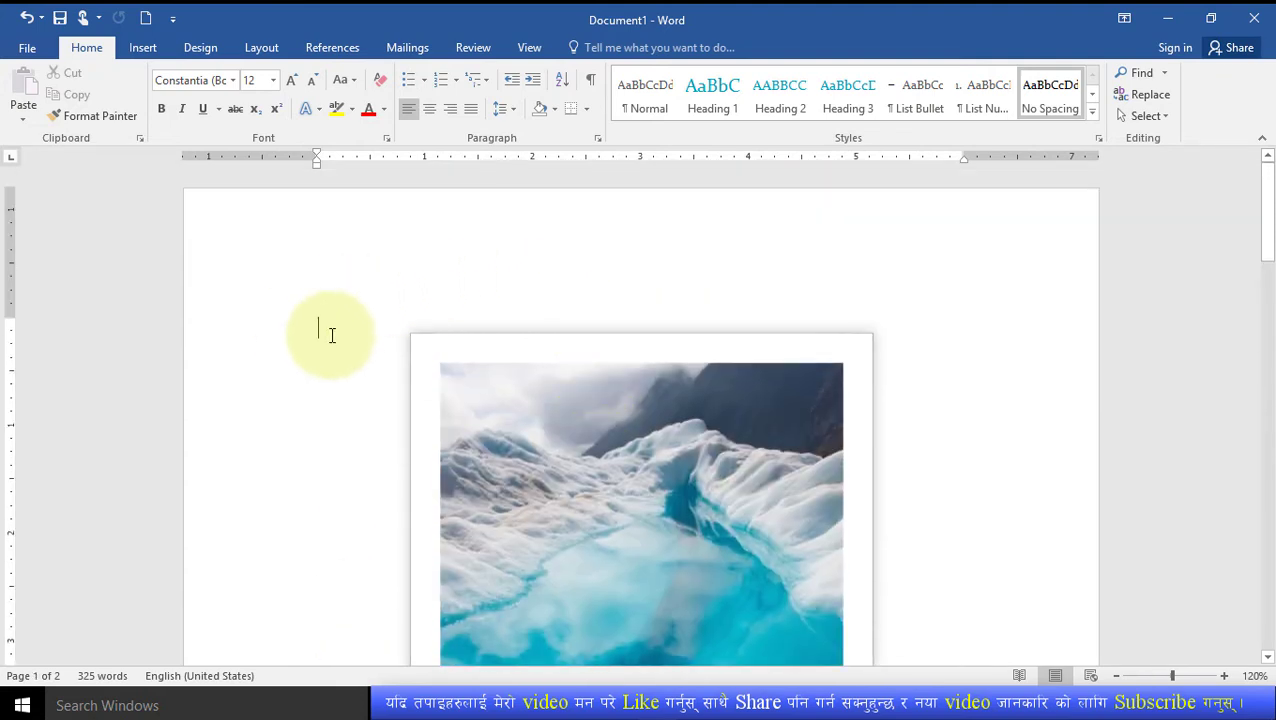
pyautogui.click(1254, 19)
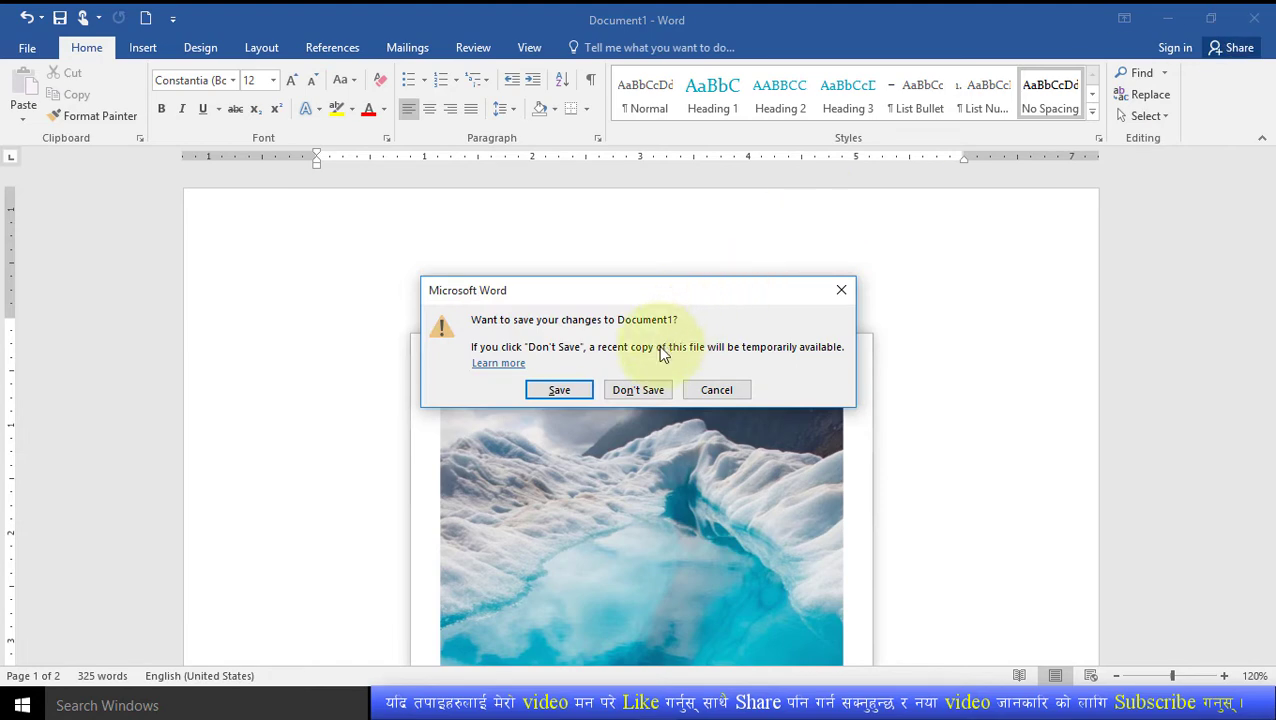
pyautogui.click(645, 388)
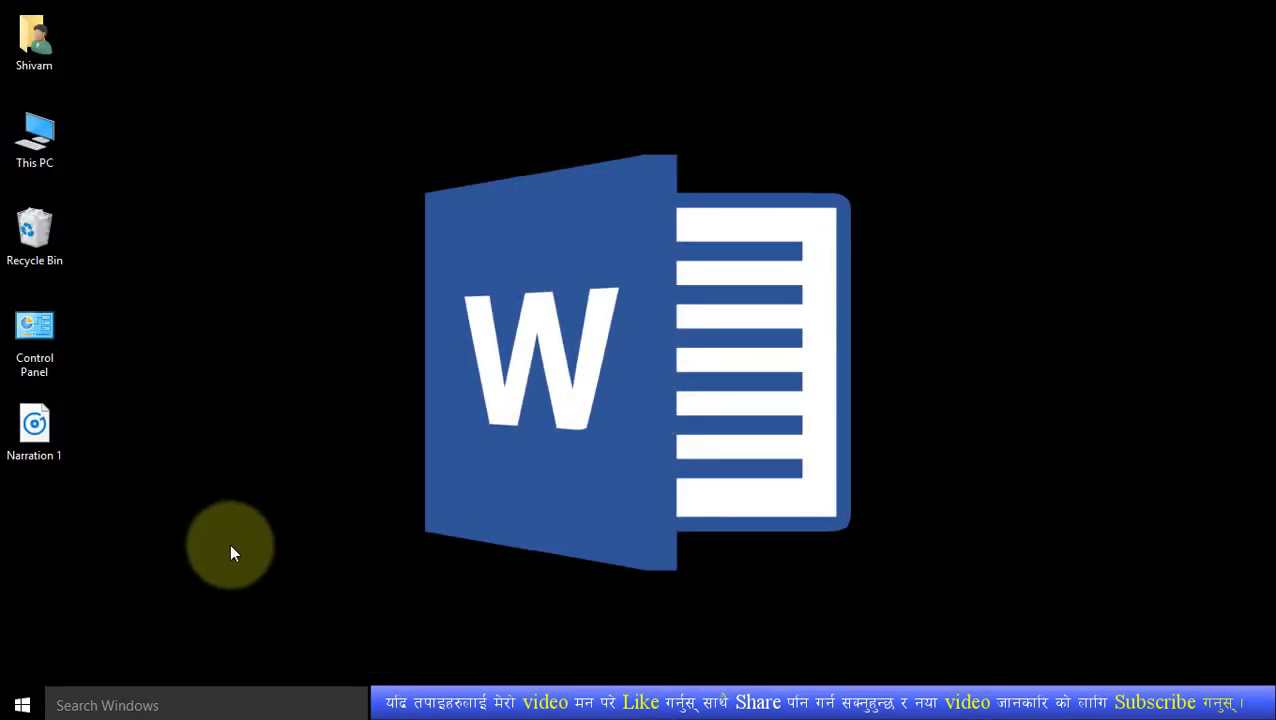
pyautogui.click(18, 704)
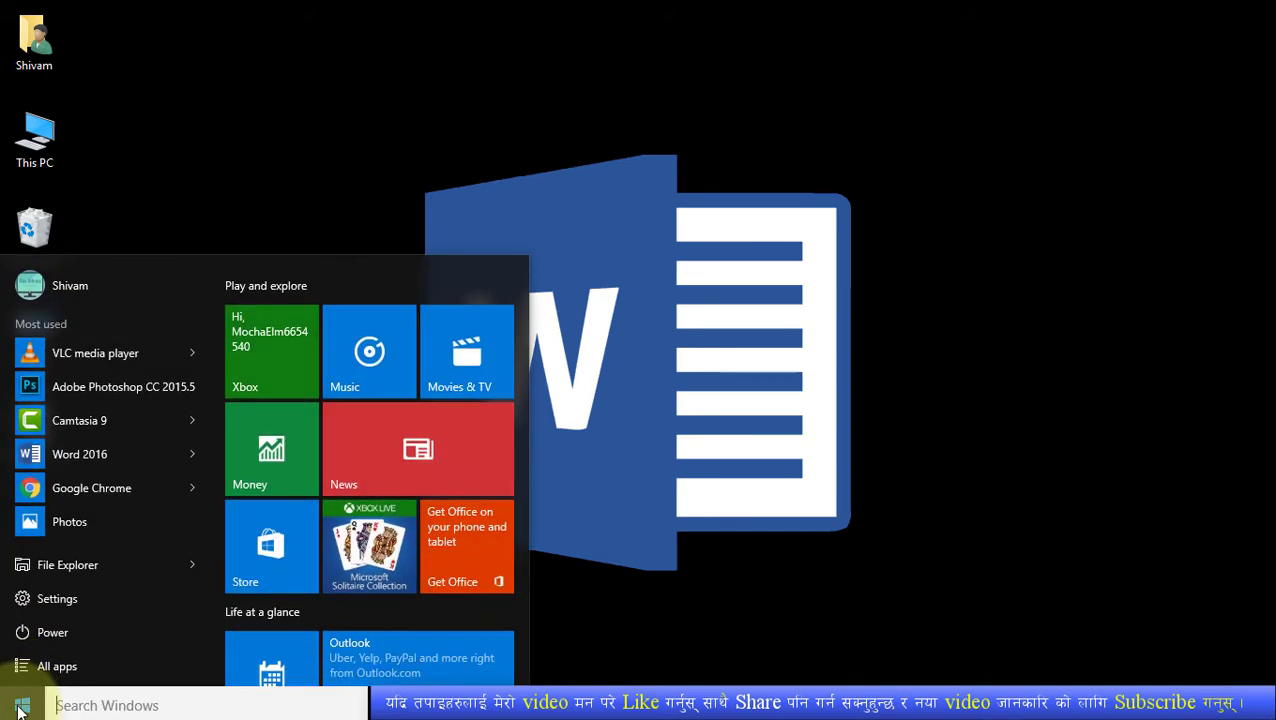
pyautogui.click(55, 665)
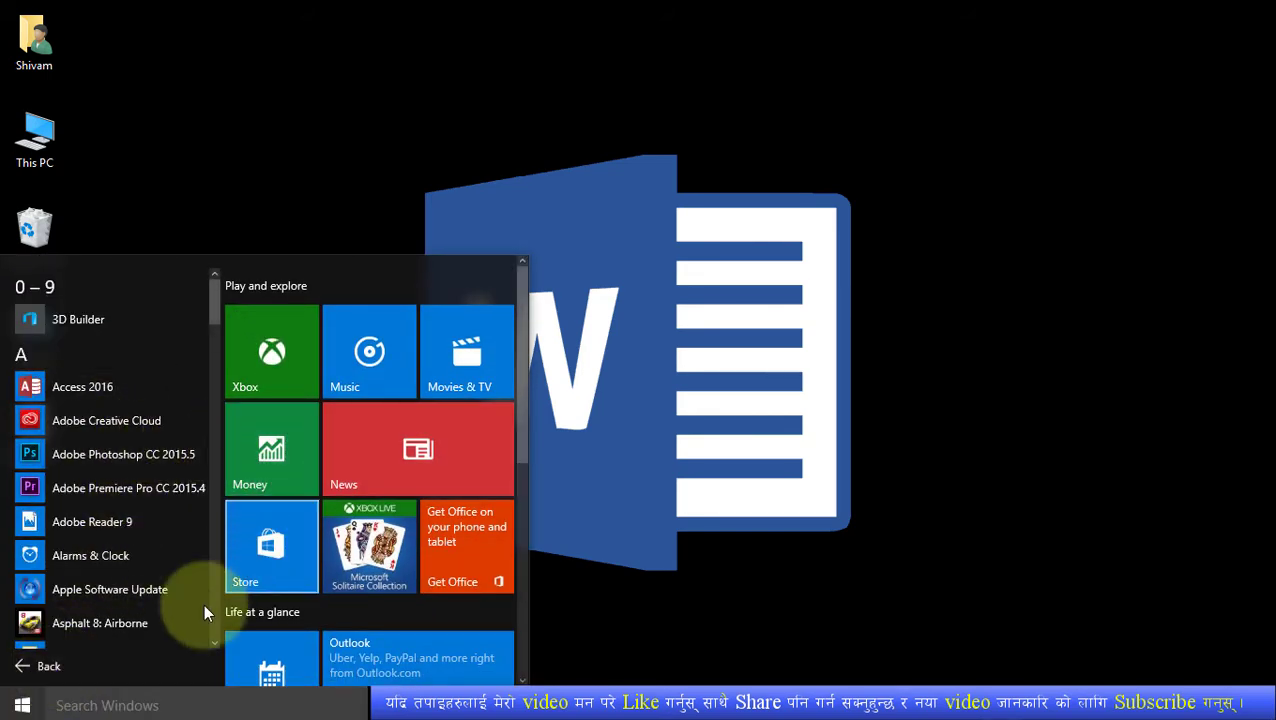
pyautogui.click(103, 704)
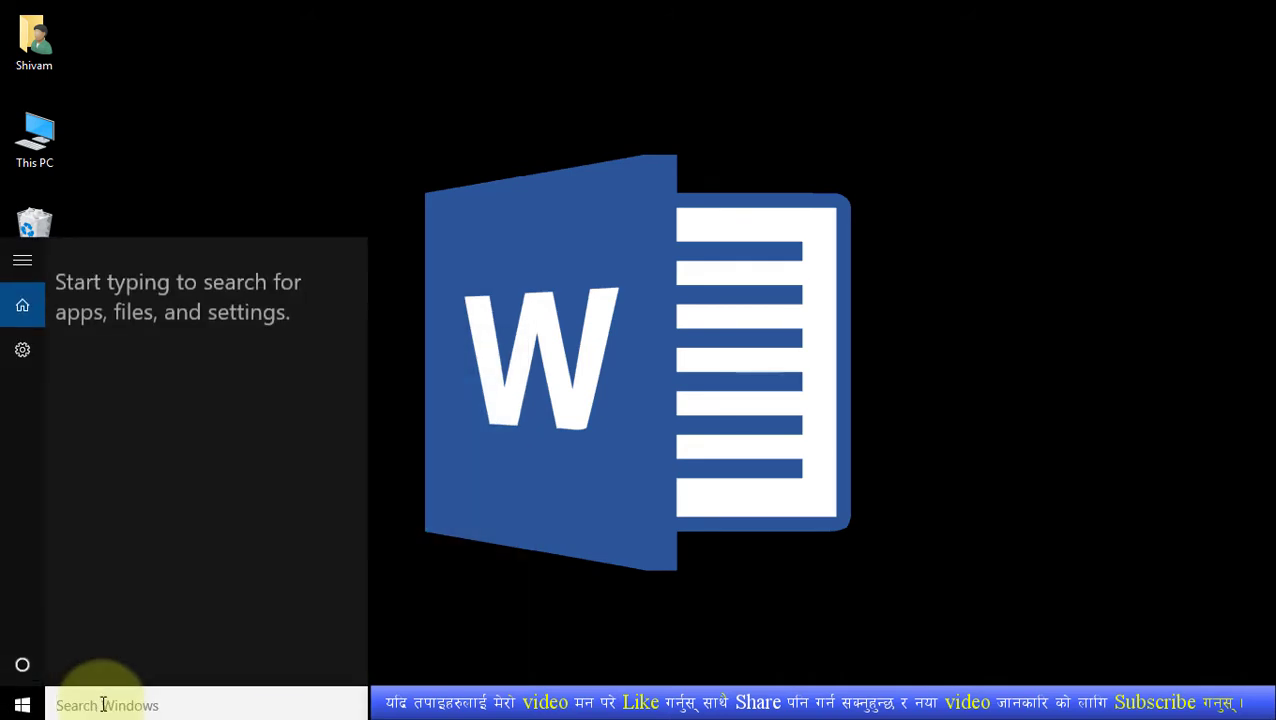
pyautogui.write('word')
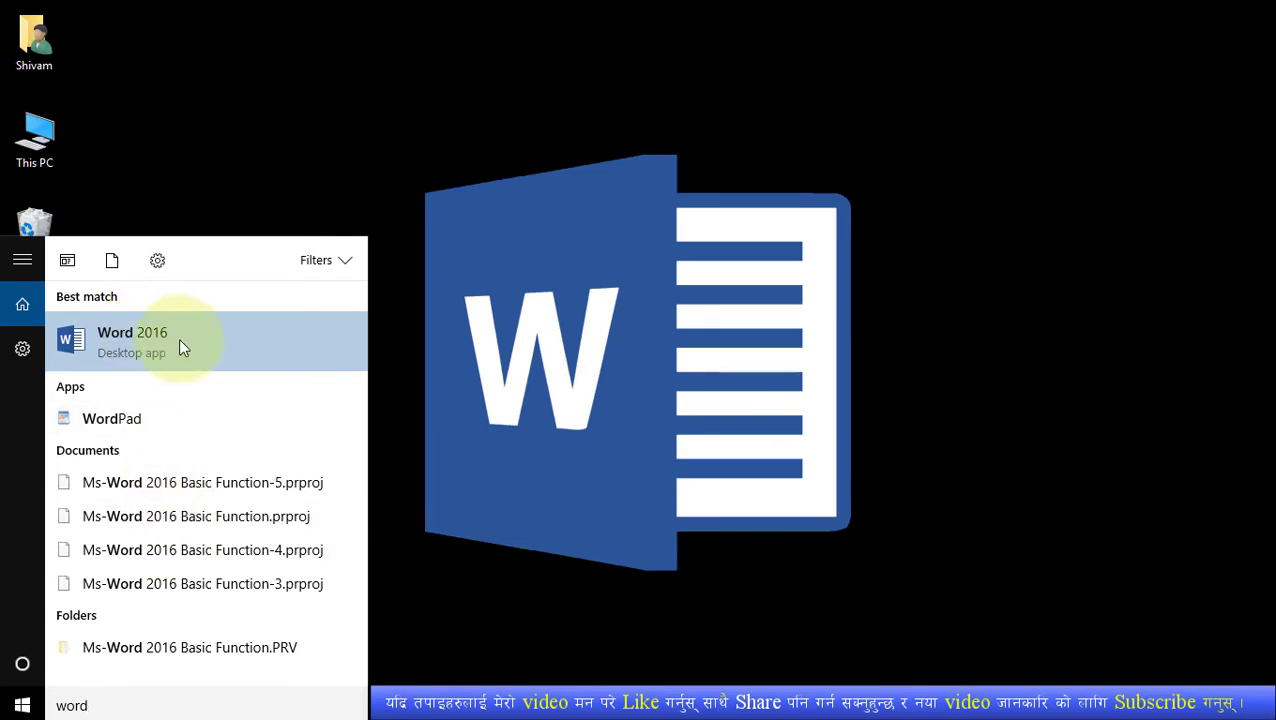
pyautogui.click(182, 346)
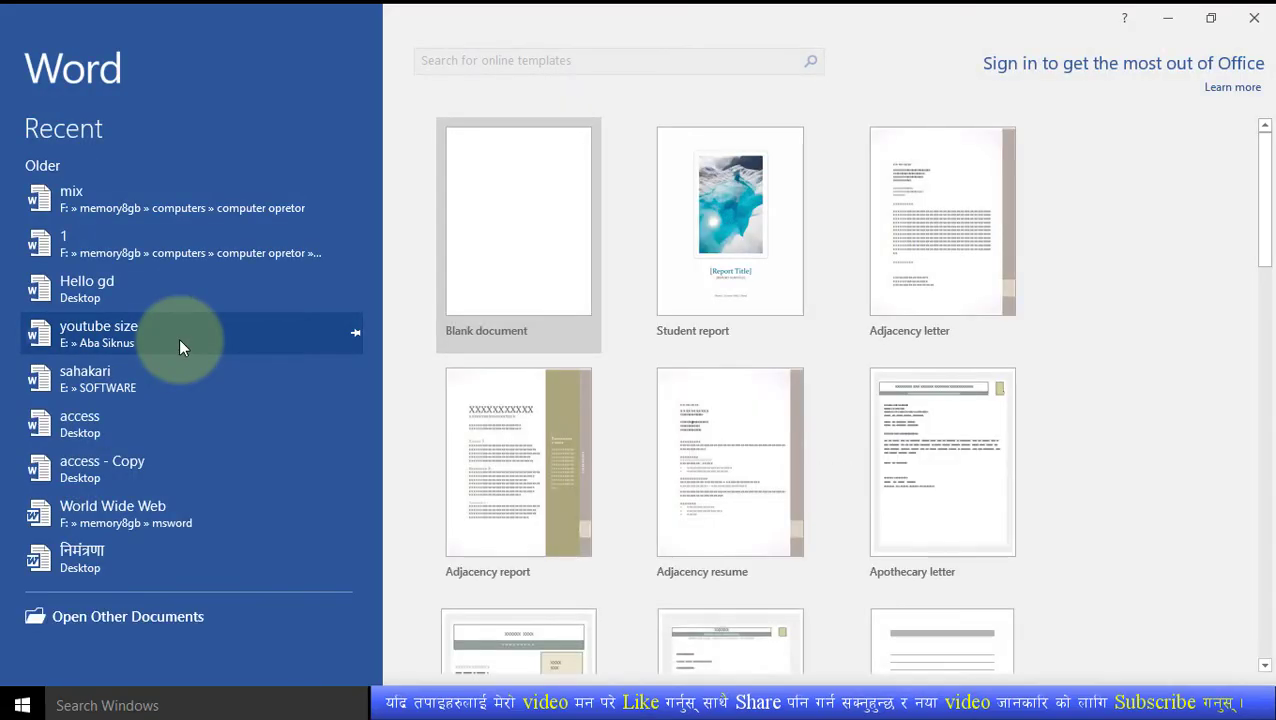
pyautogui.click(529, 264)
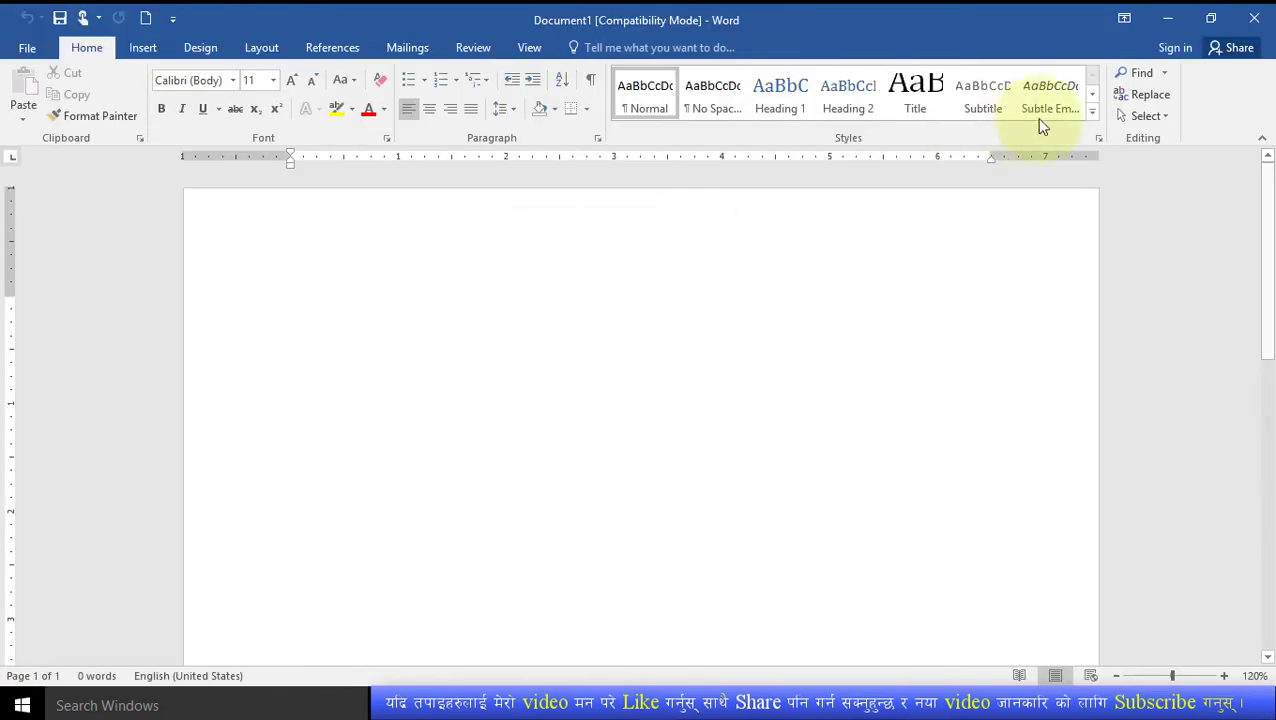
pyautogui.click(1240, 26)
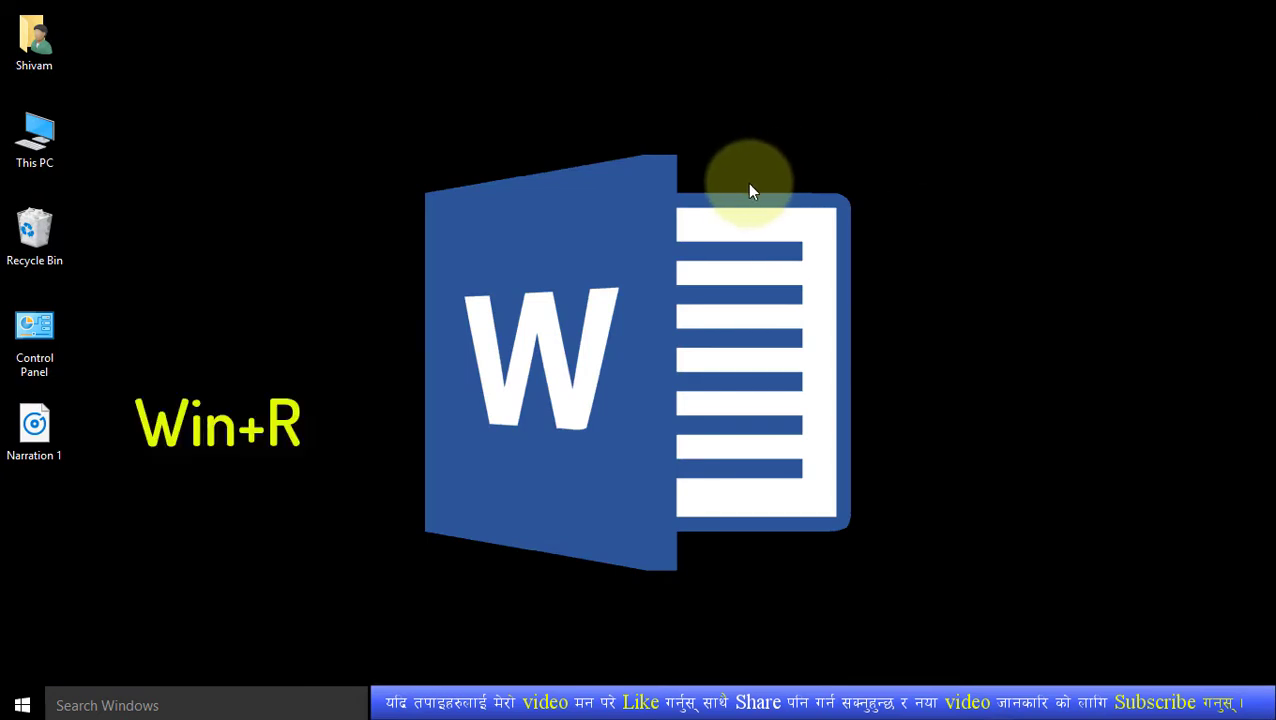
# Step: Start Word with 'winword' from the Run dialog and open a blank document
pyautogui.press('super+r')
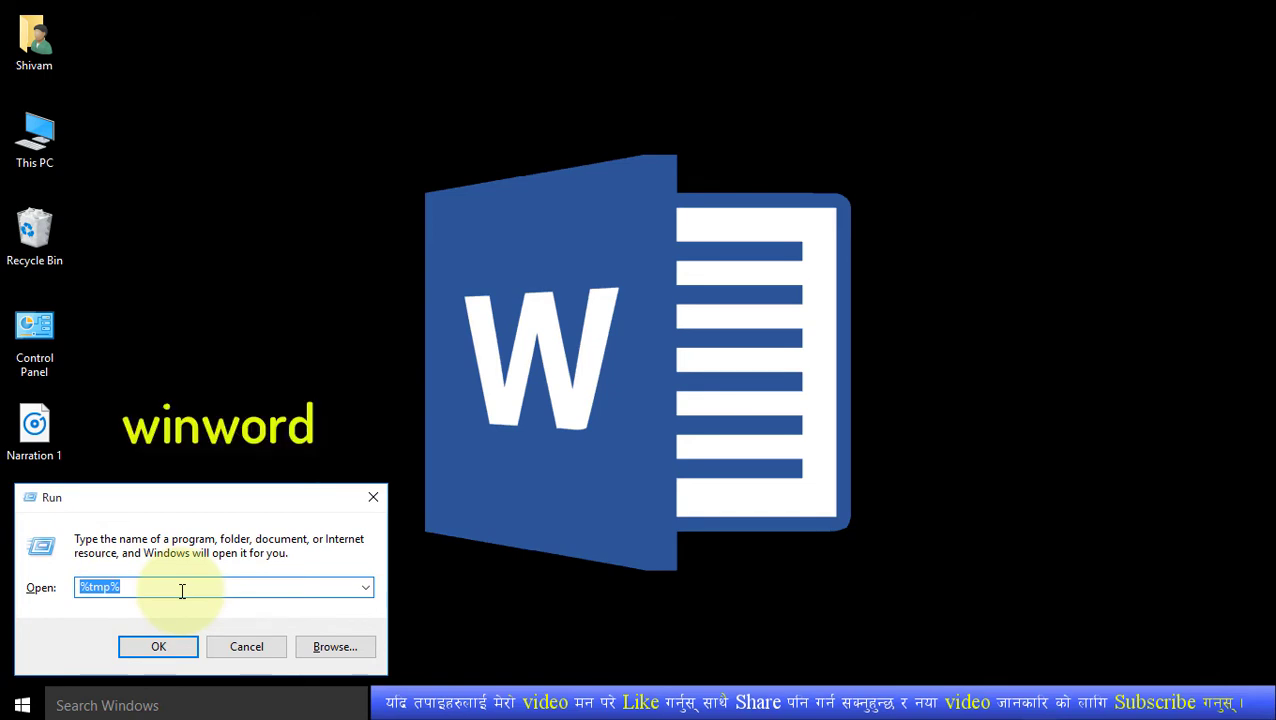
pyautogui.write('winword')
pyautogui.click(171, 647)
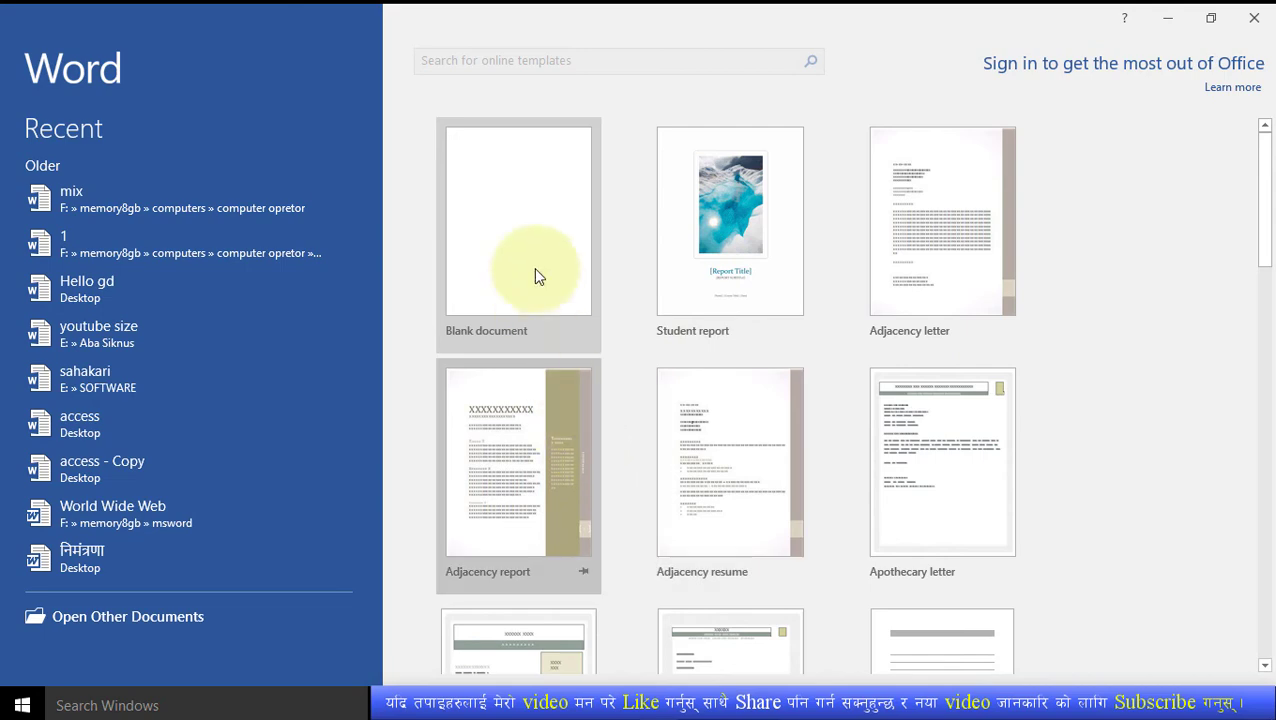
pyautogui.click(524, 216)
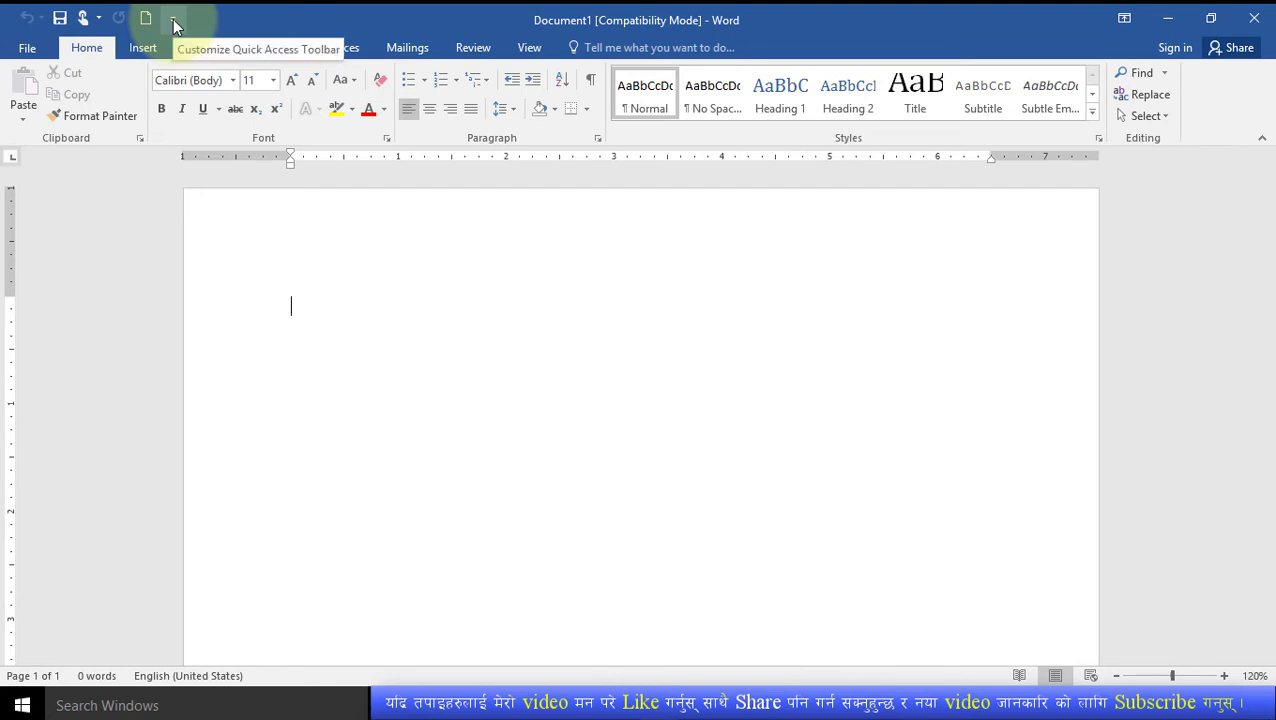
# Step: Add the Open and Quick Print commands to the Quick Access Toolbar
pyautogui.click(174, 22)
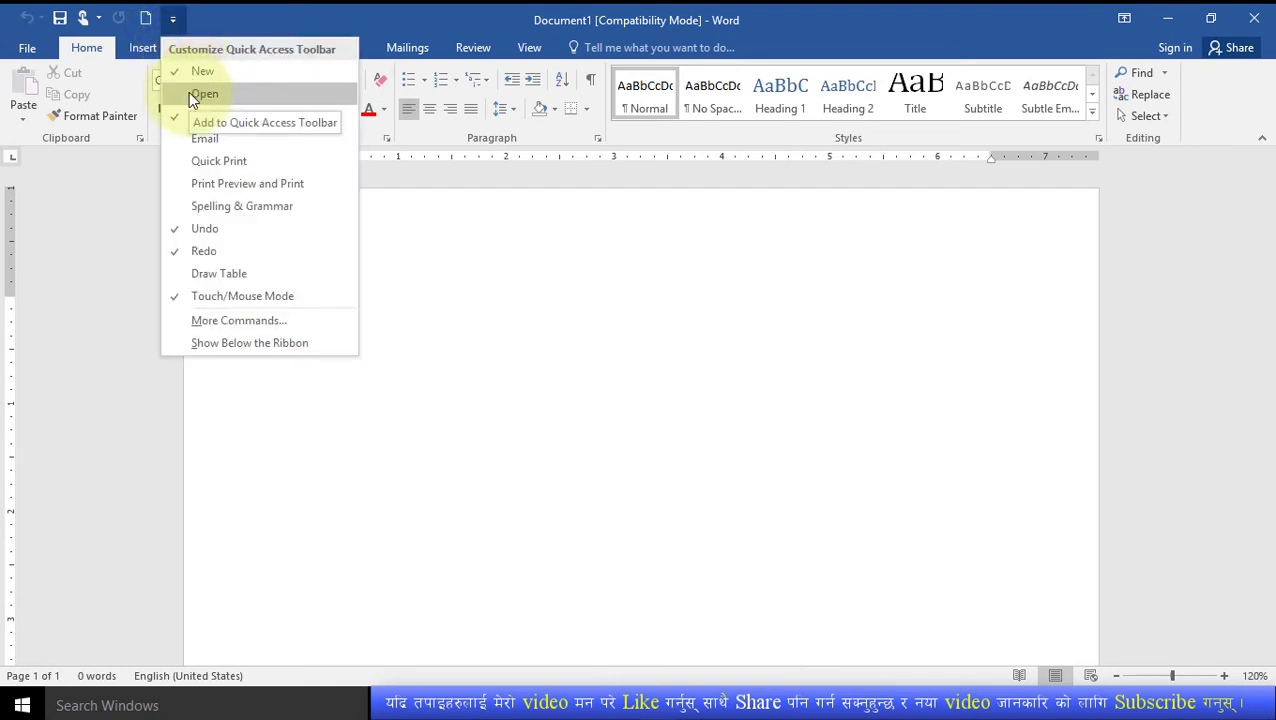
pyautogui.click(196, 95)
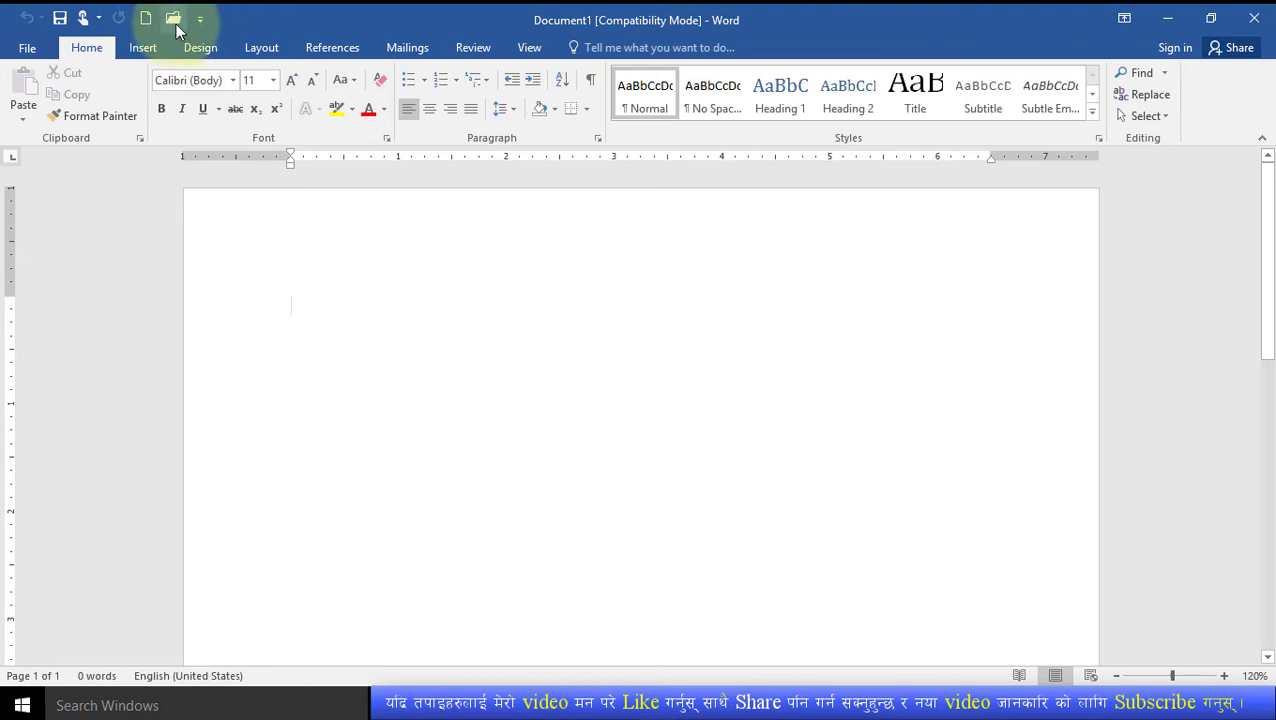
pyautogui.click(199, 28)
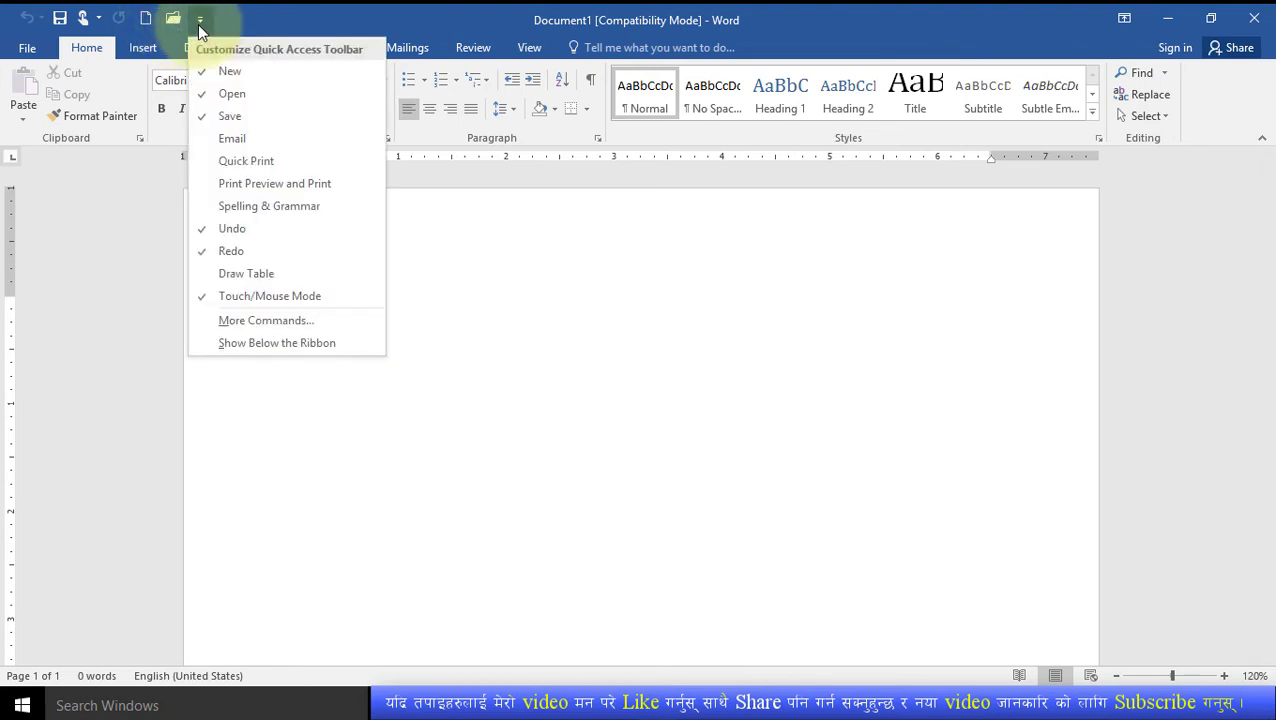
pyautogui.click(250, 164)
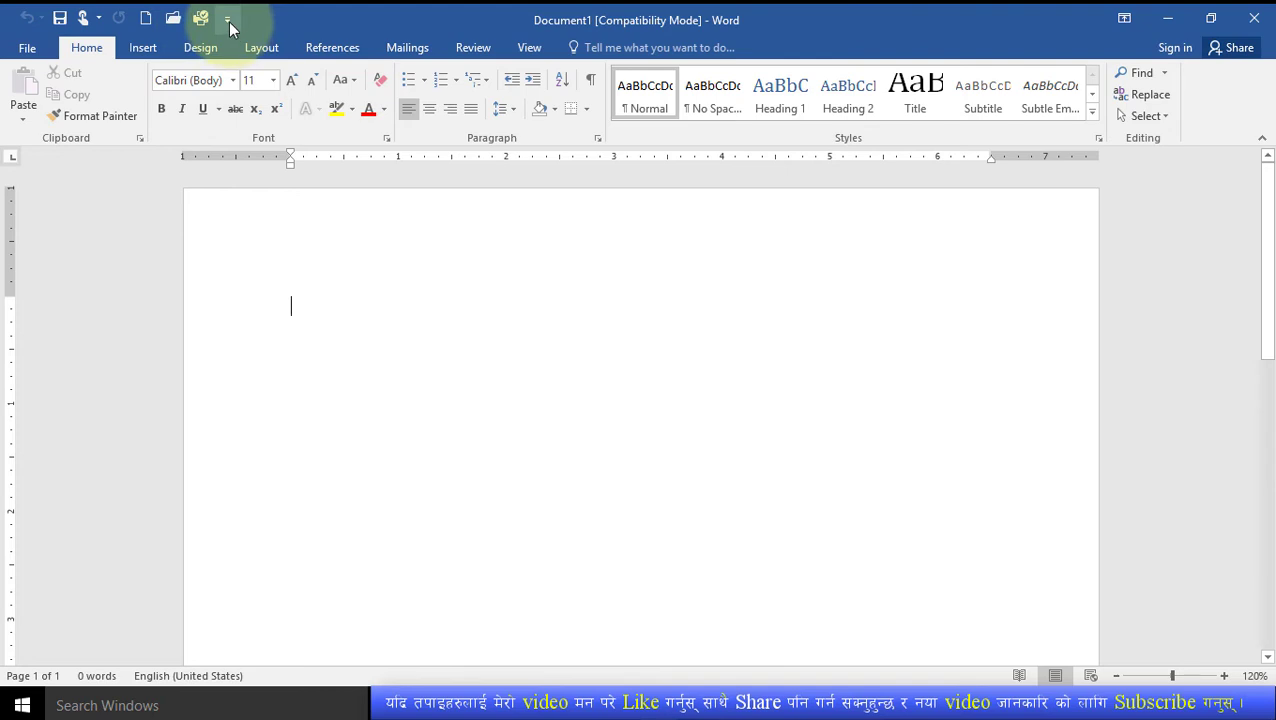
# Step: Remove Quick Print and Open from the Quick Access Toolbar again
pyautogui.click(228, 20)
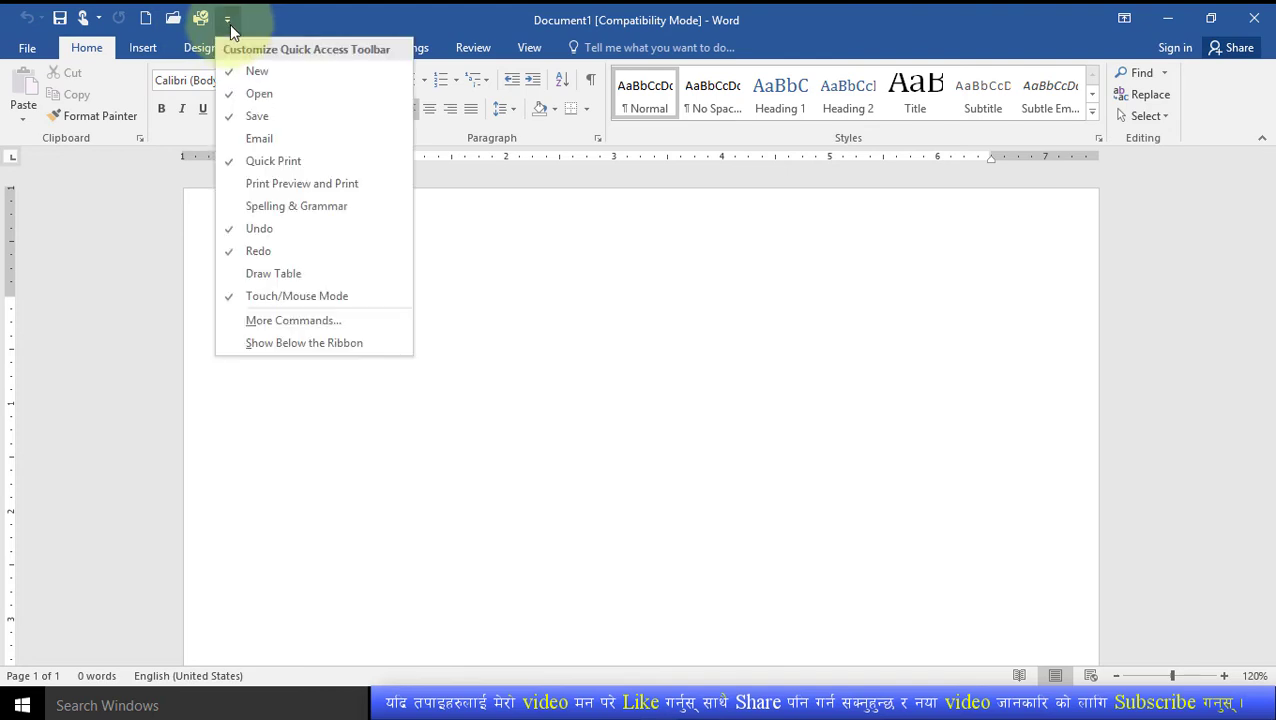
pyautogui.click(261, 162)
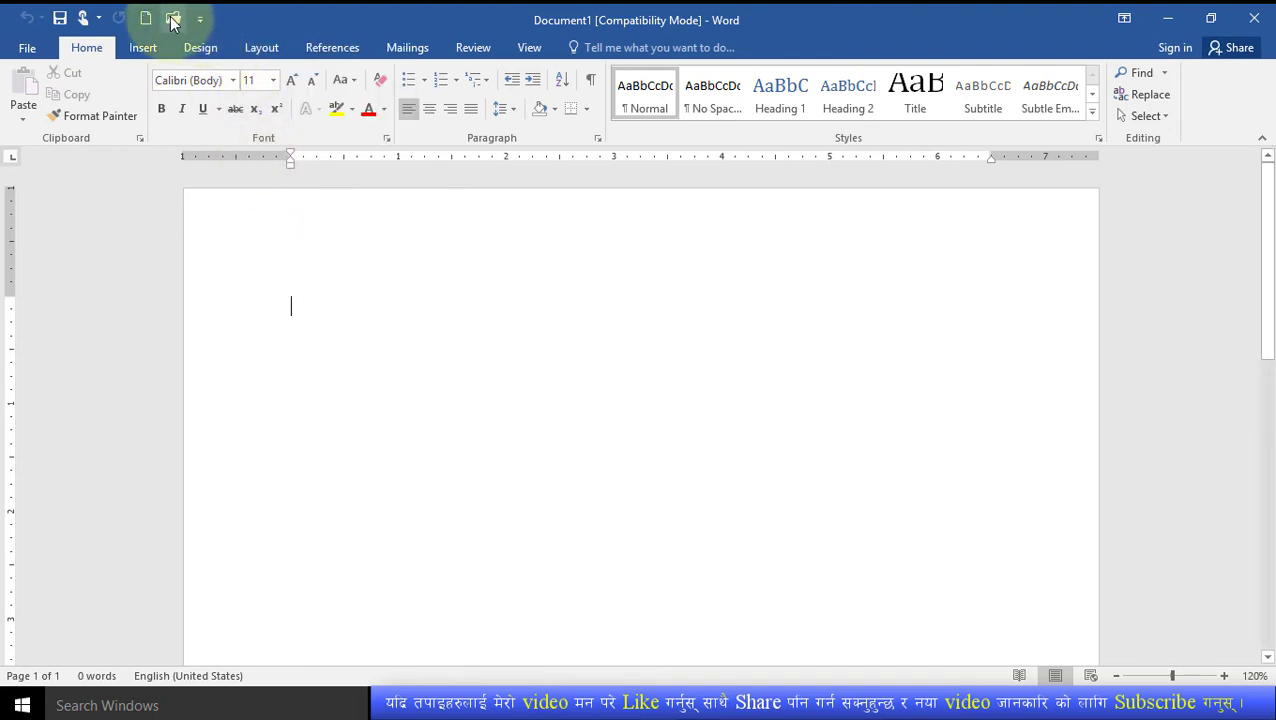
pyautogui.click(201, 19)
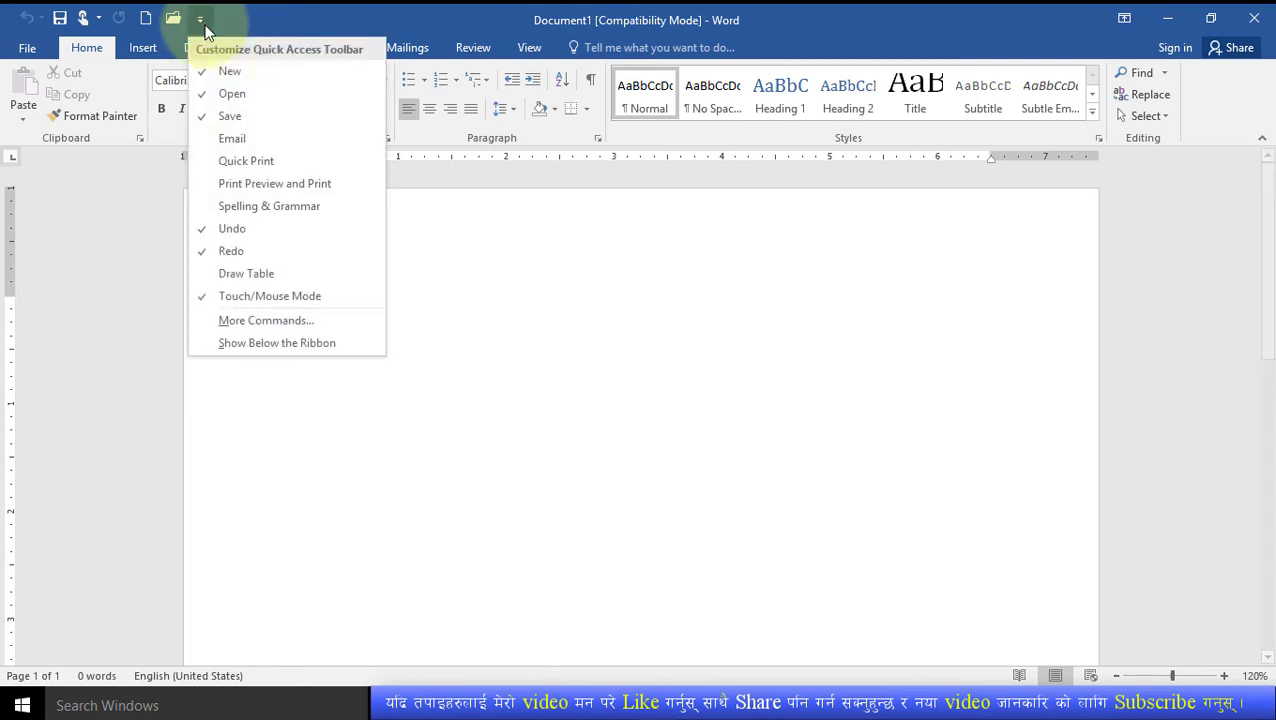
pyautogui.click(233, 95)
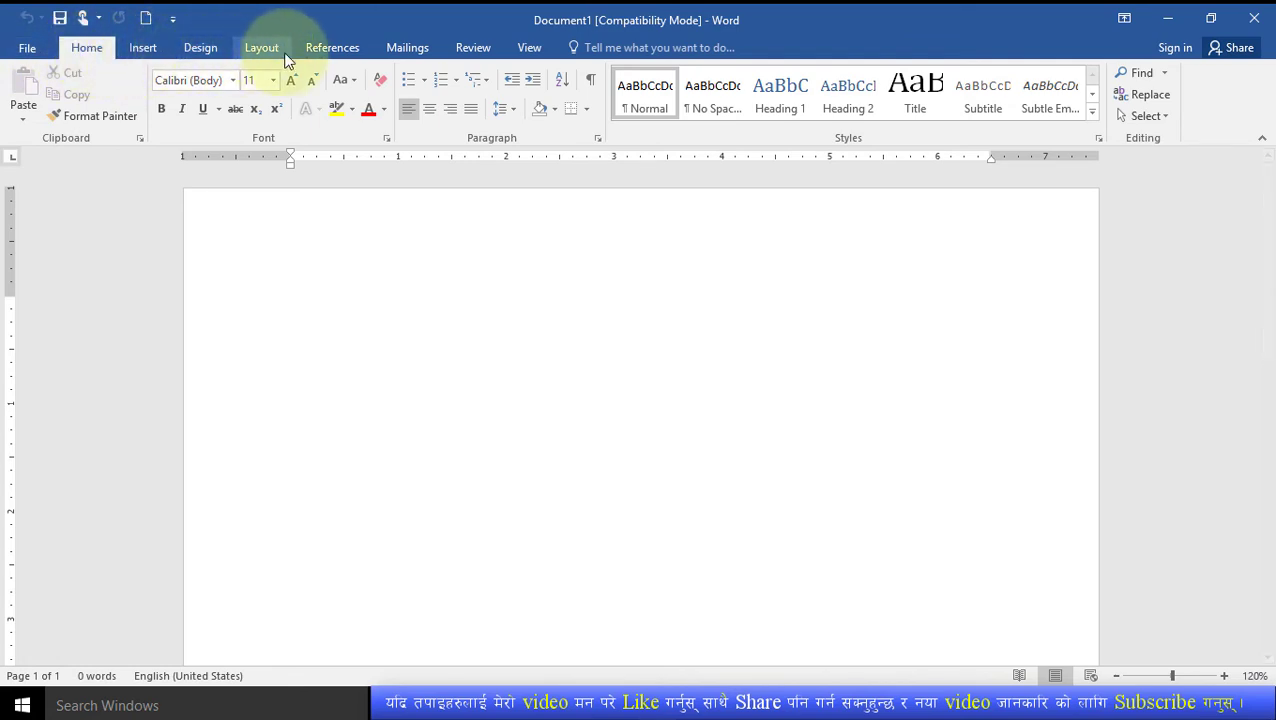
pyautogui.click(27, 50)
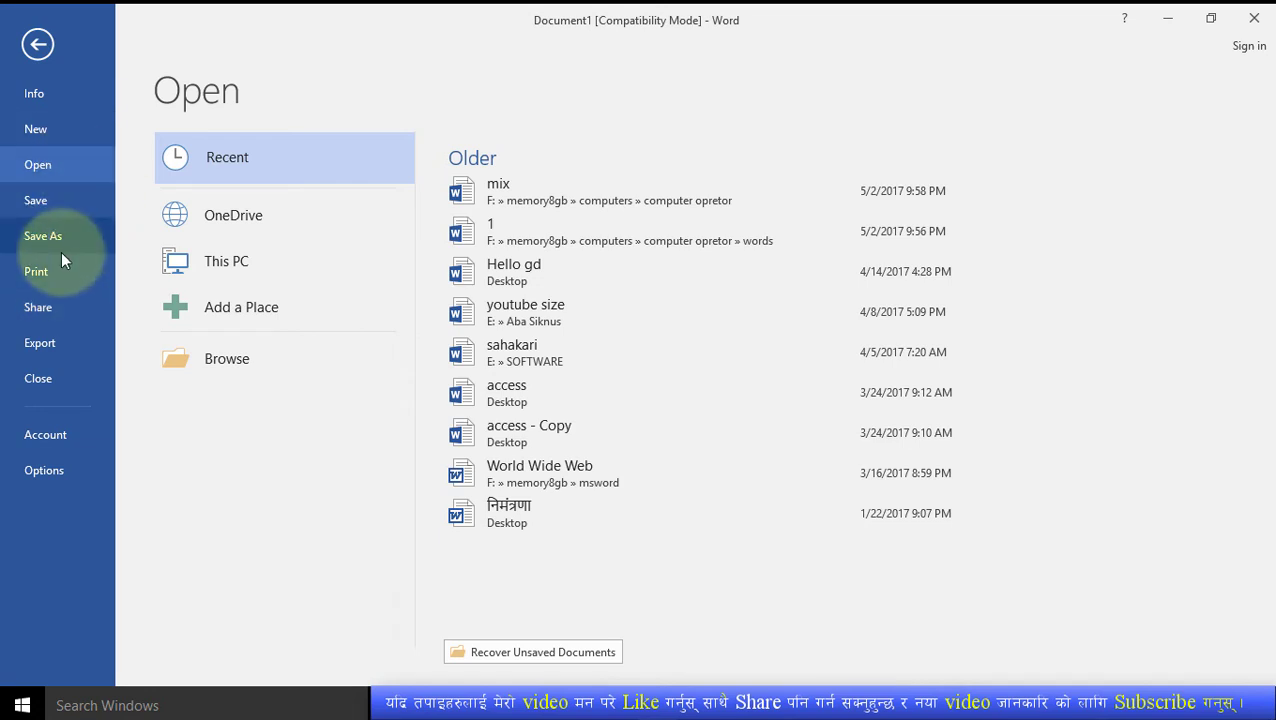
pyautogui.click(38, 47)
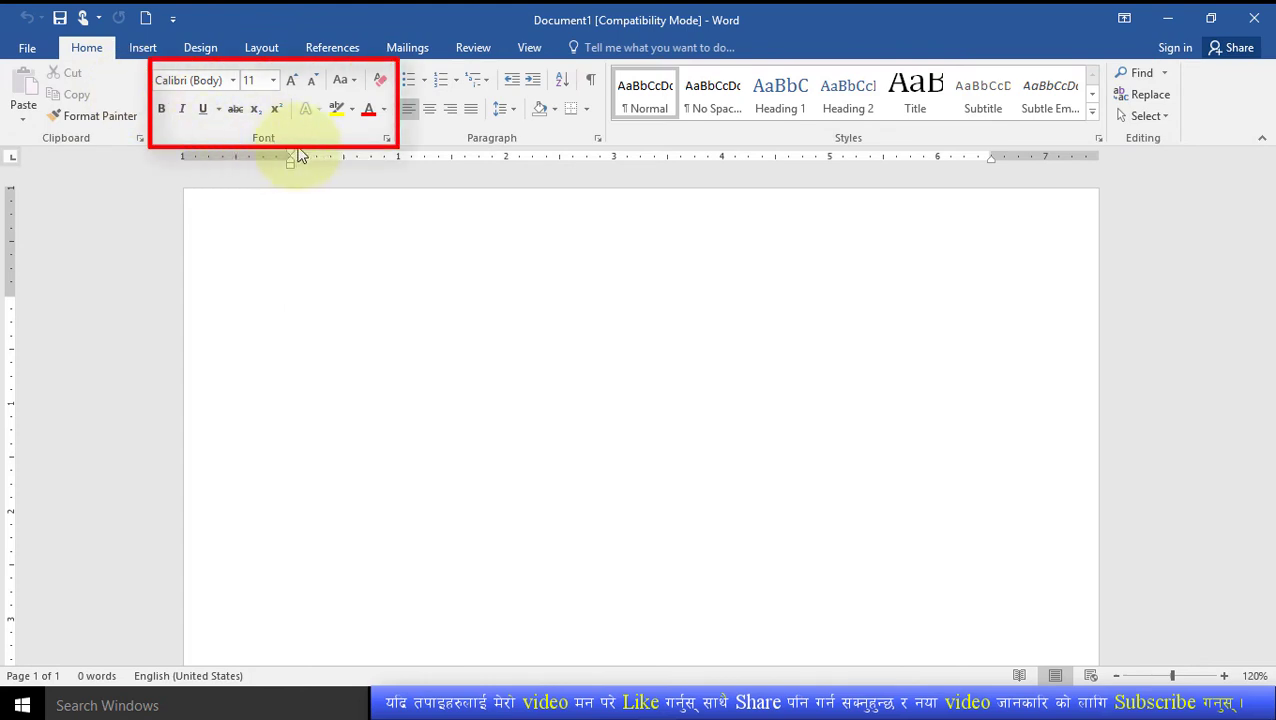
pyautogui.click(142, 47)
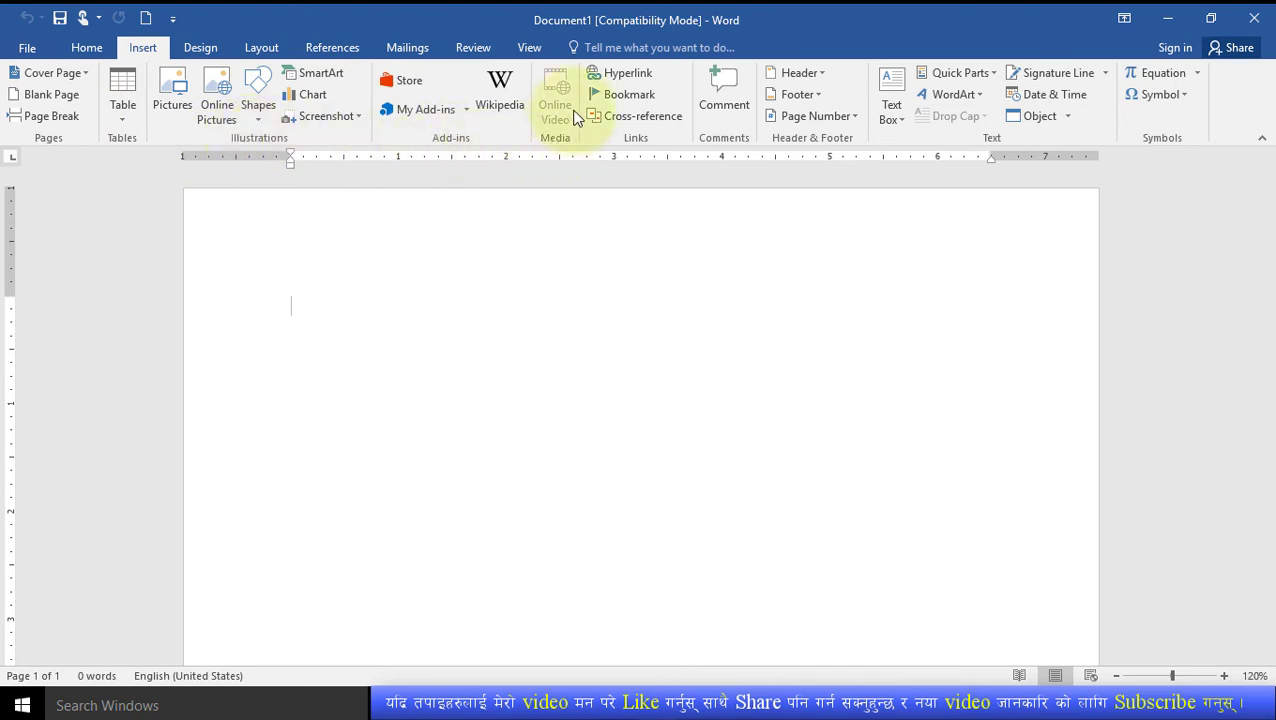
pyautogui.scroll(1, 575, 115)
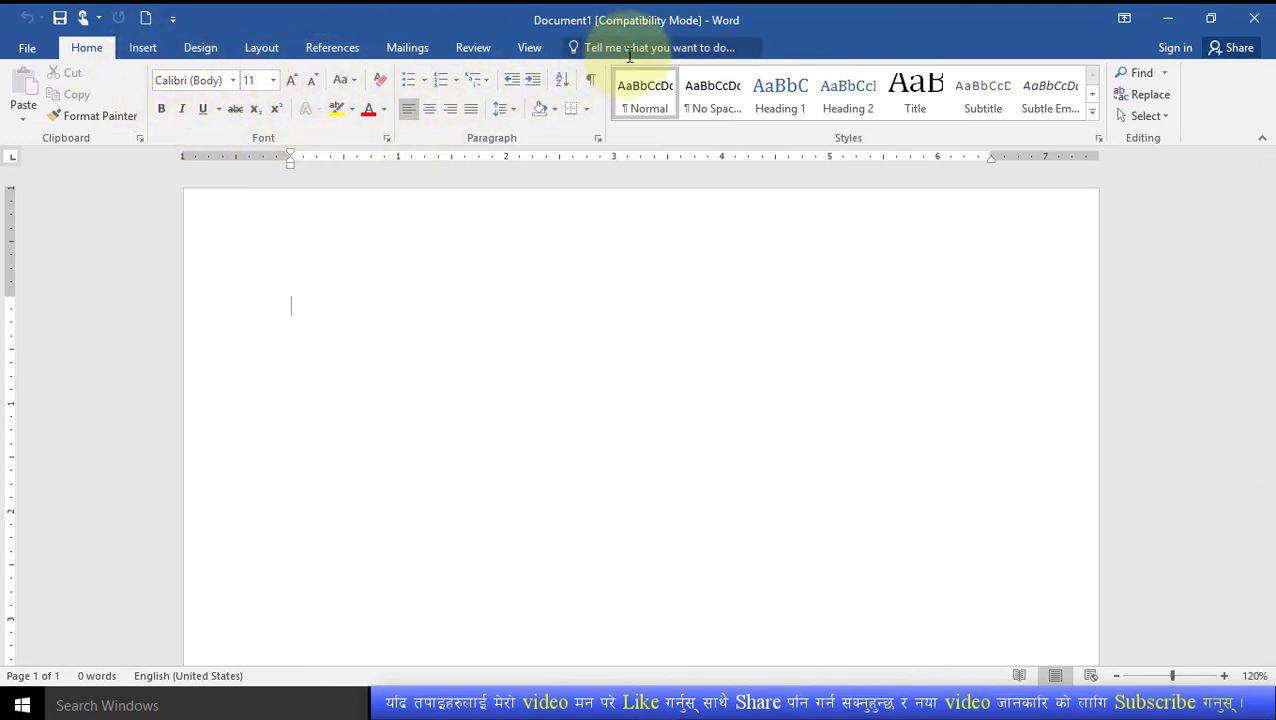
pyautogui.click(688, 49)
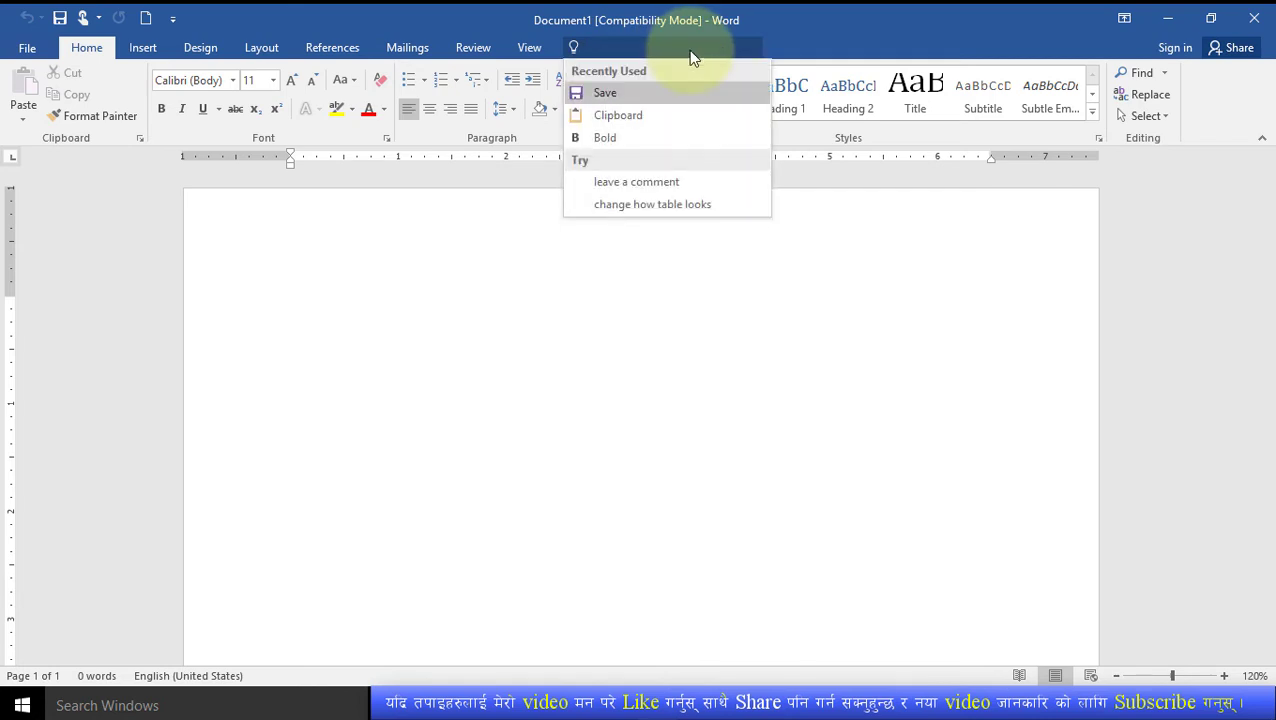
pyautogui.write('picture')
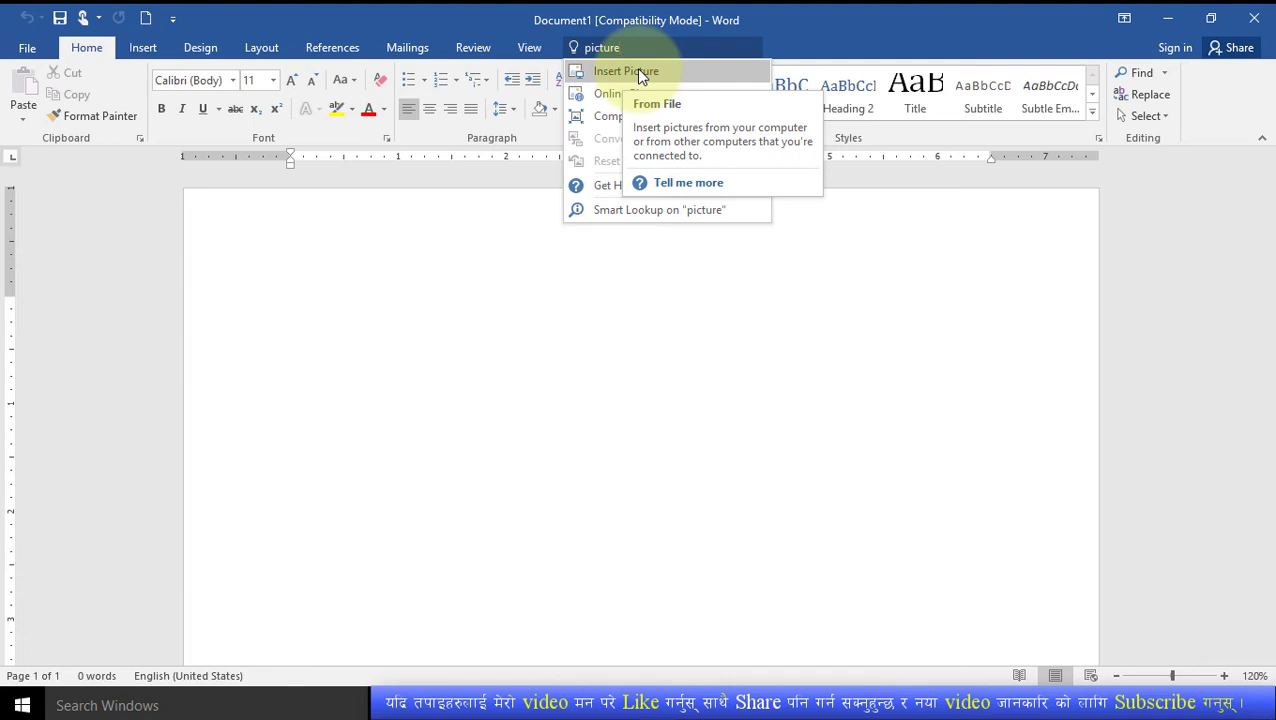
pyautogui.press('Escape')
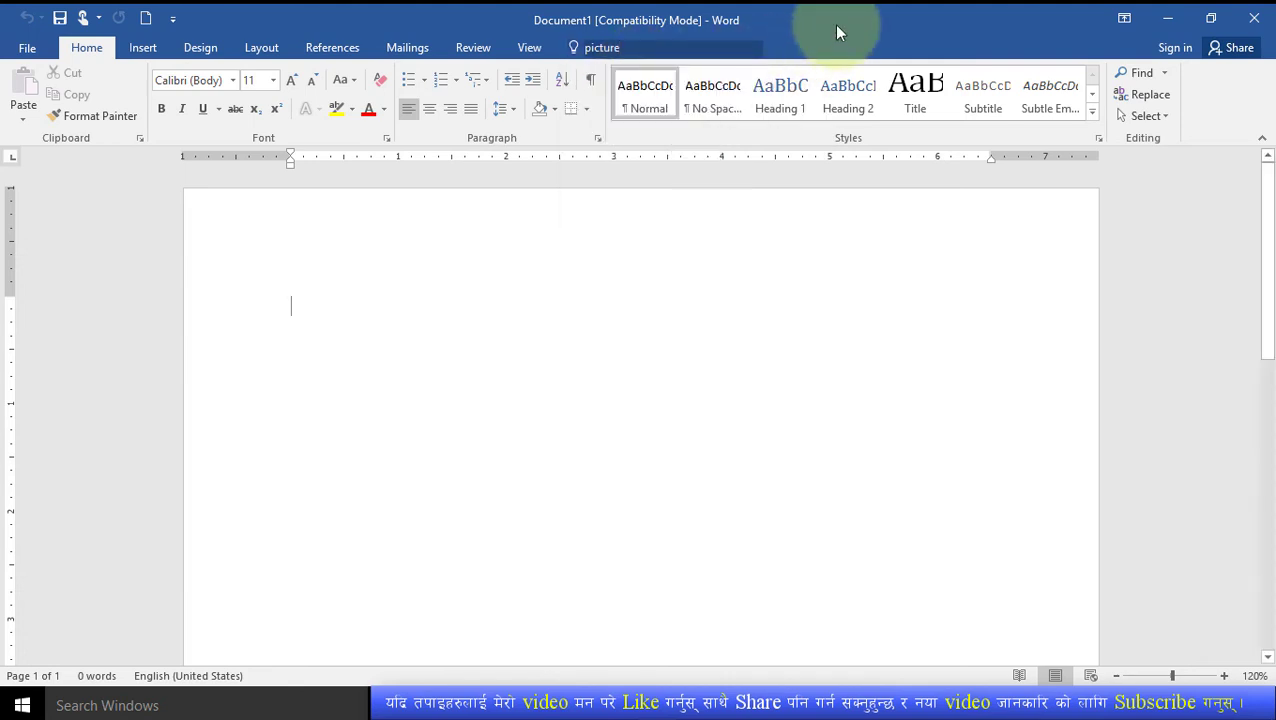
pyautogui.click(1126, 22)
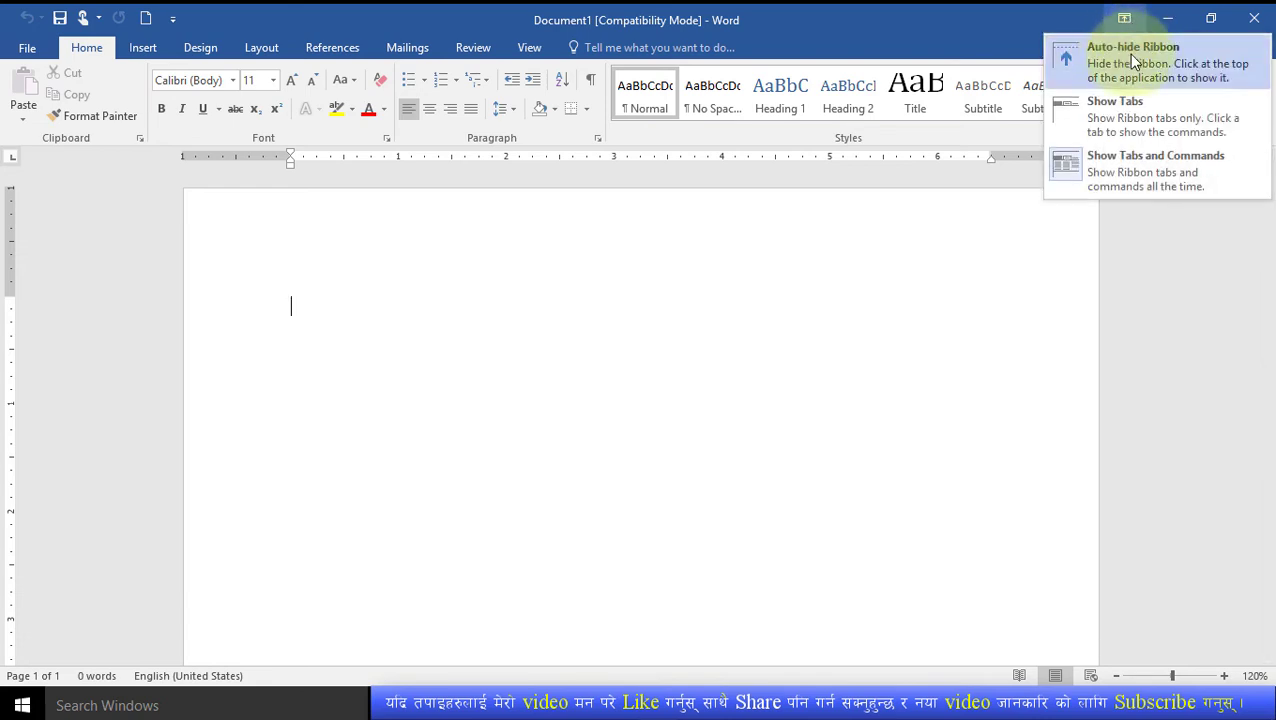
pyautogui.click(1133, 62)
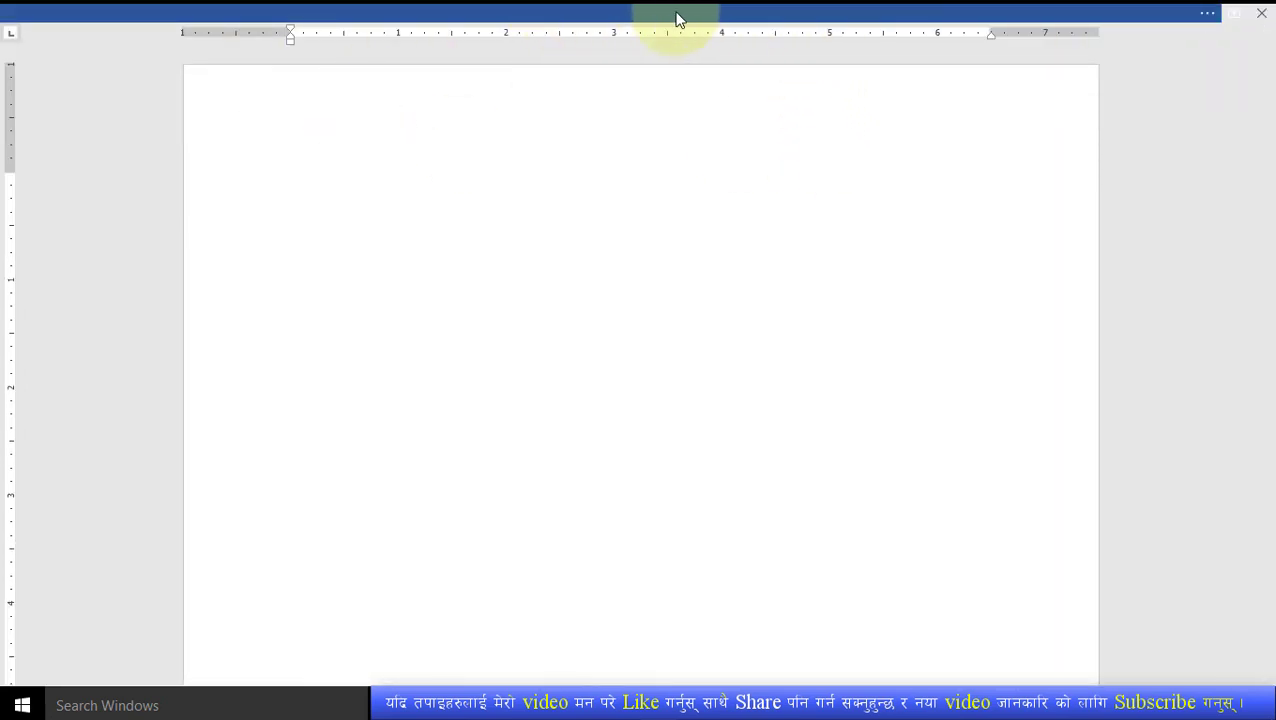
pyautogui.click(1208, 18)
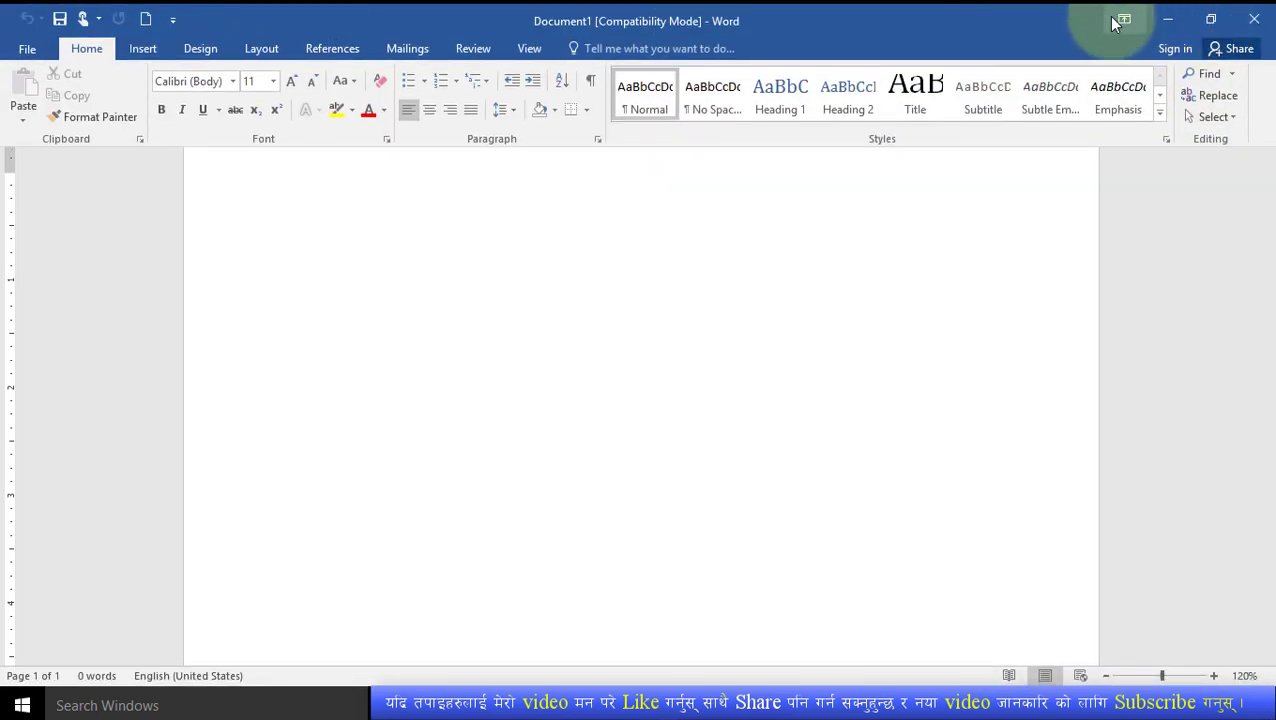
pyautogui.click(1121, 21)
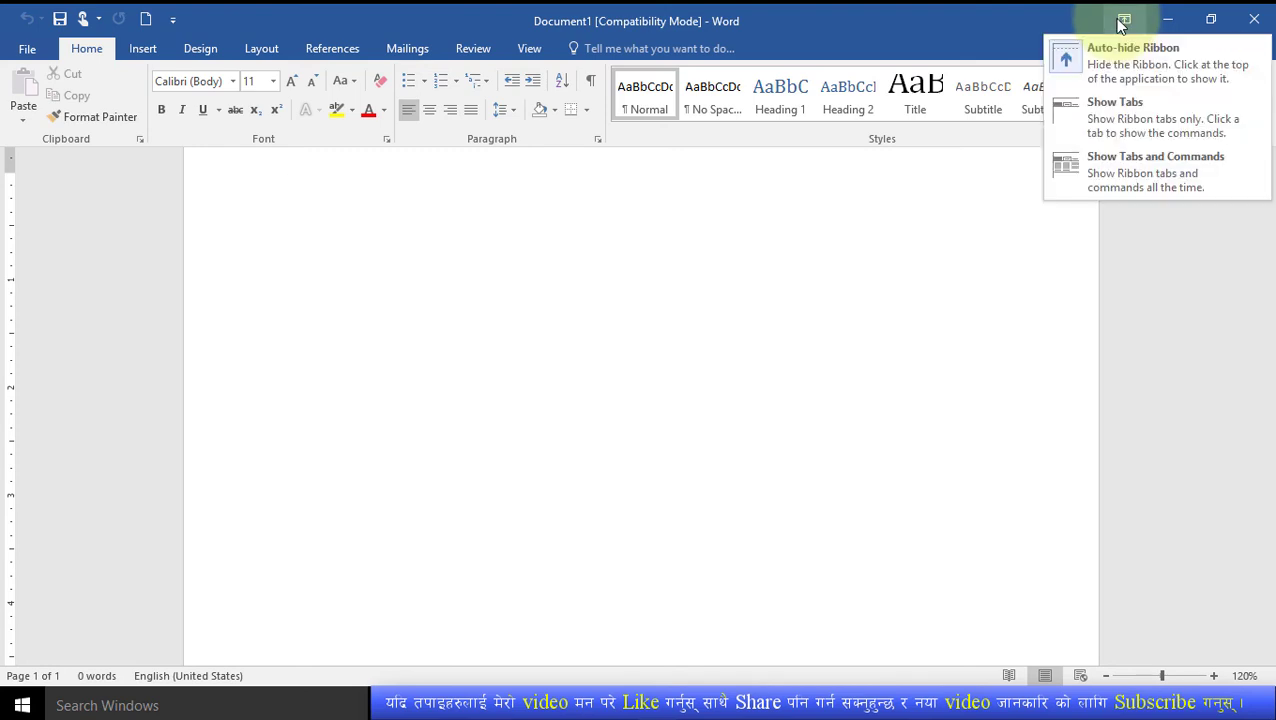
pyautogui.click(1120, 113)
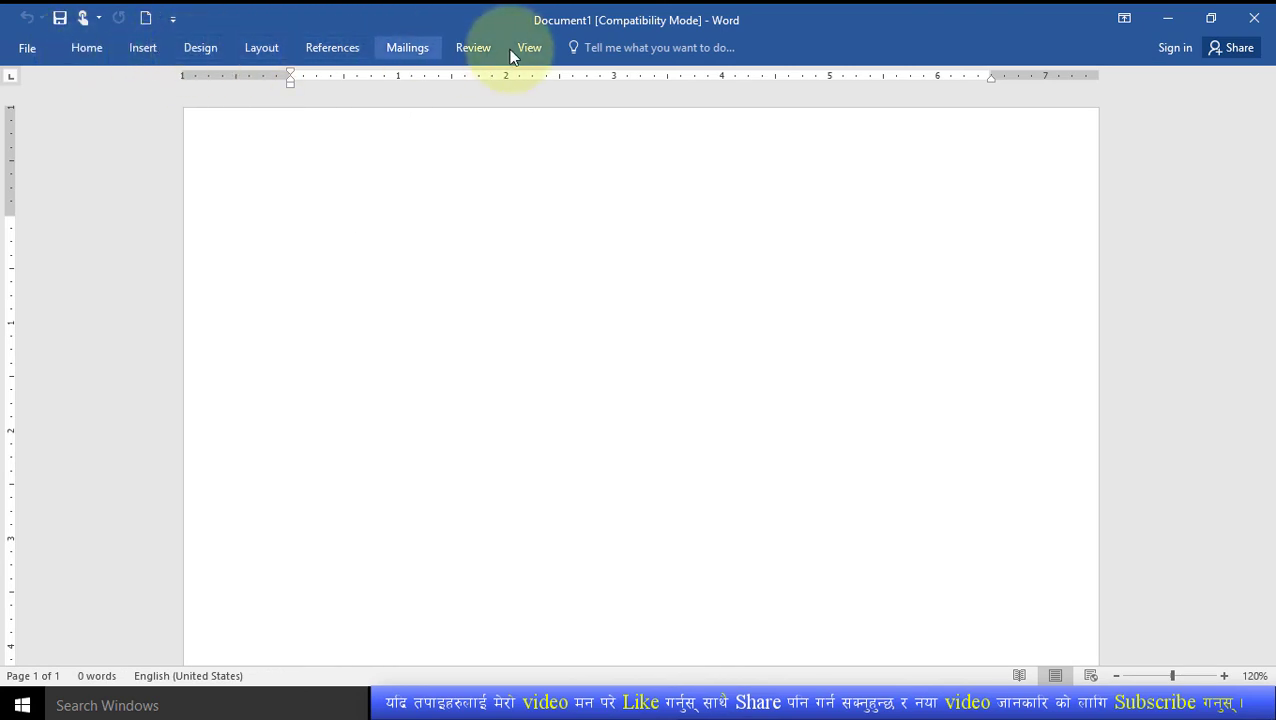
pyautogui.click(1124, 20)
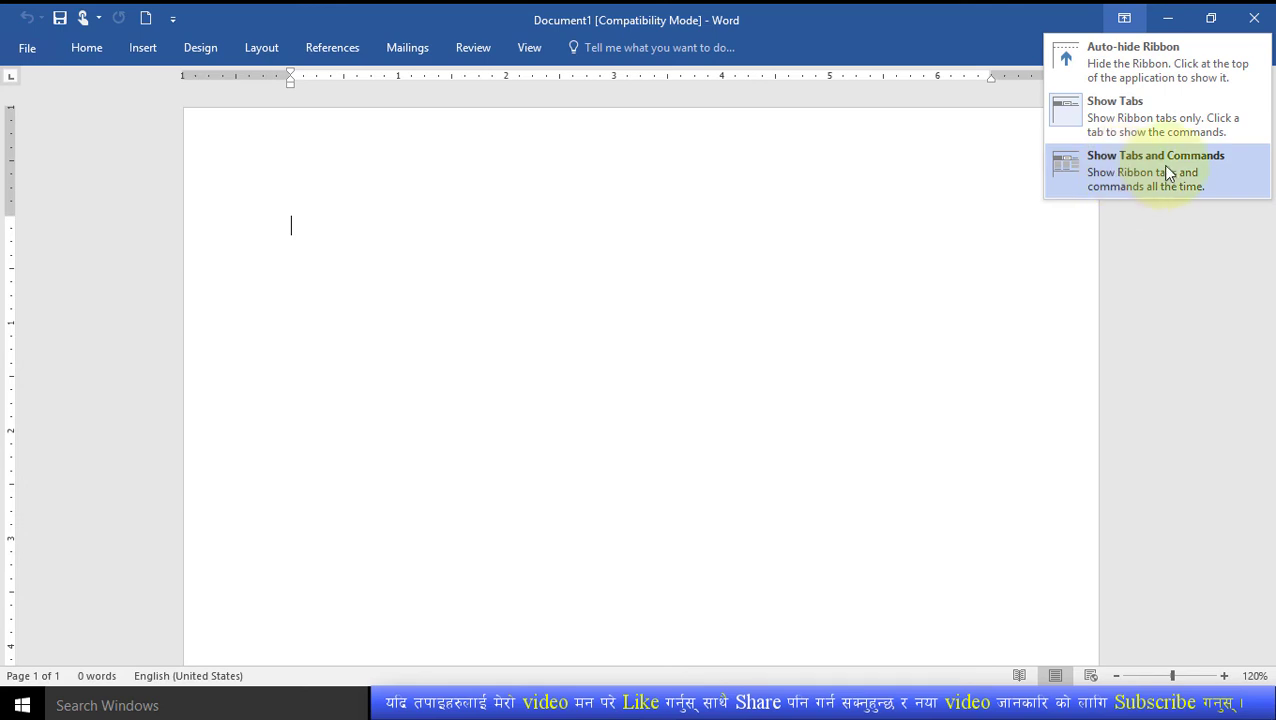
pyautogui.click(1135, 172)
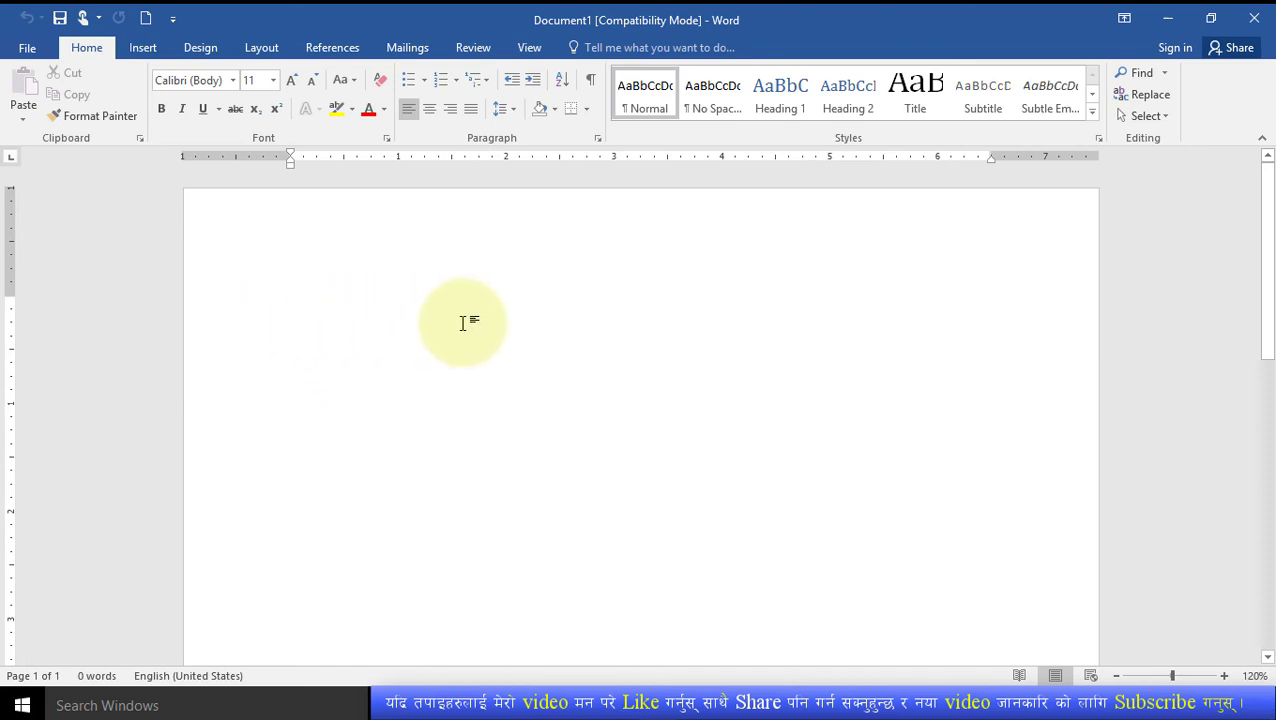
# Step: Type 'Word 2016' on the first line of Document1
pyautogui.write('wo')
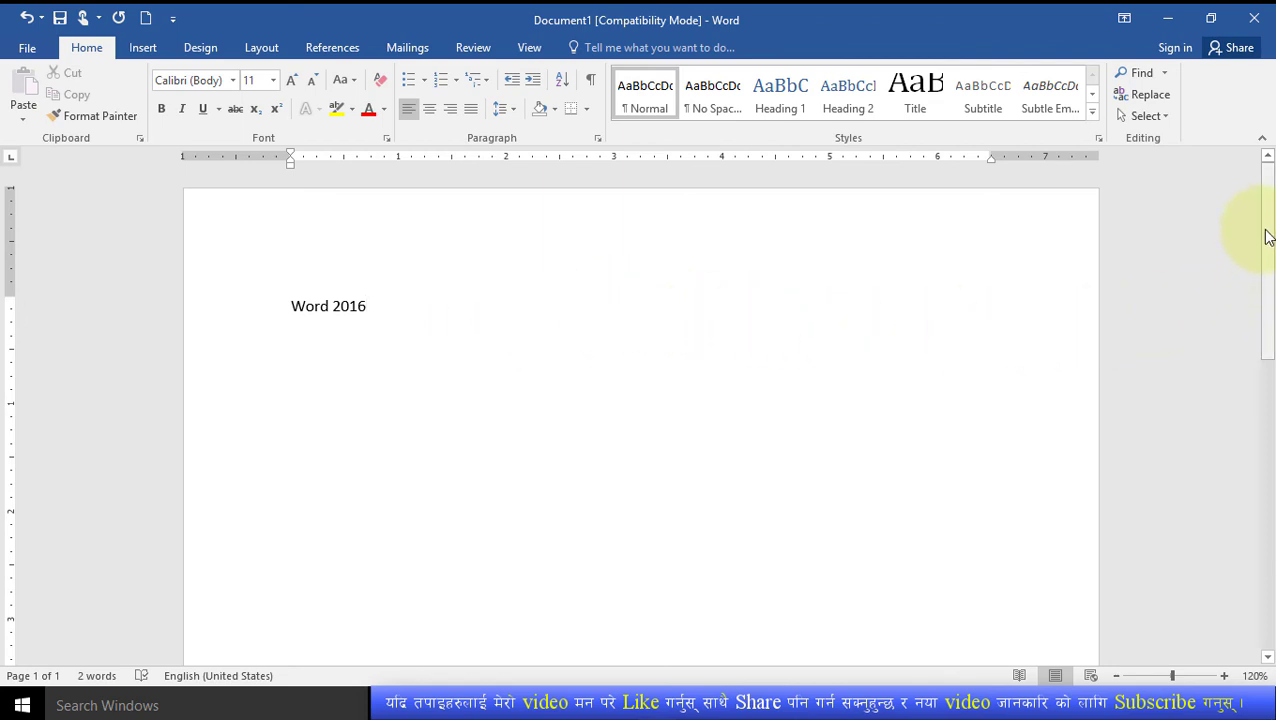
pyautogui.moveTo(1266, 237)
pyautogui.mouseDown()
pyautogui.moveTo(1271, 550)
pyautogui.moveTo(1271, 249)
pyautogui.mouseUp()
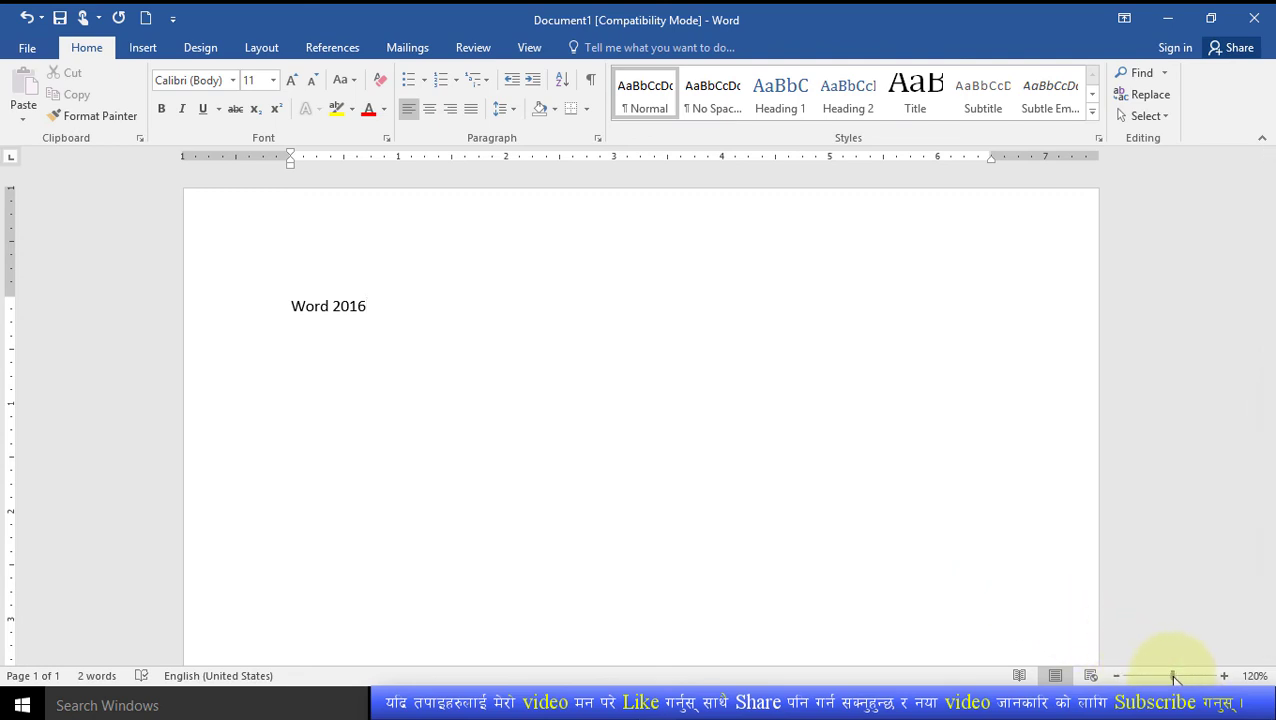
# Step: Zoom the page to 500% and back to 100%, then Ctrl-scroll out and in
pyautogui.moveTo(1172, 678)
pyautogui.mouseDown()
pyautogui.moveTo(1117, 678)
pyautogui.moveTo(1222, 678)
pyautogui.mouseUp()
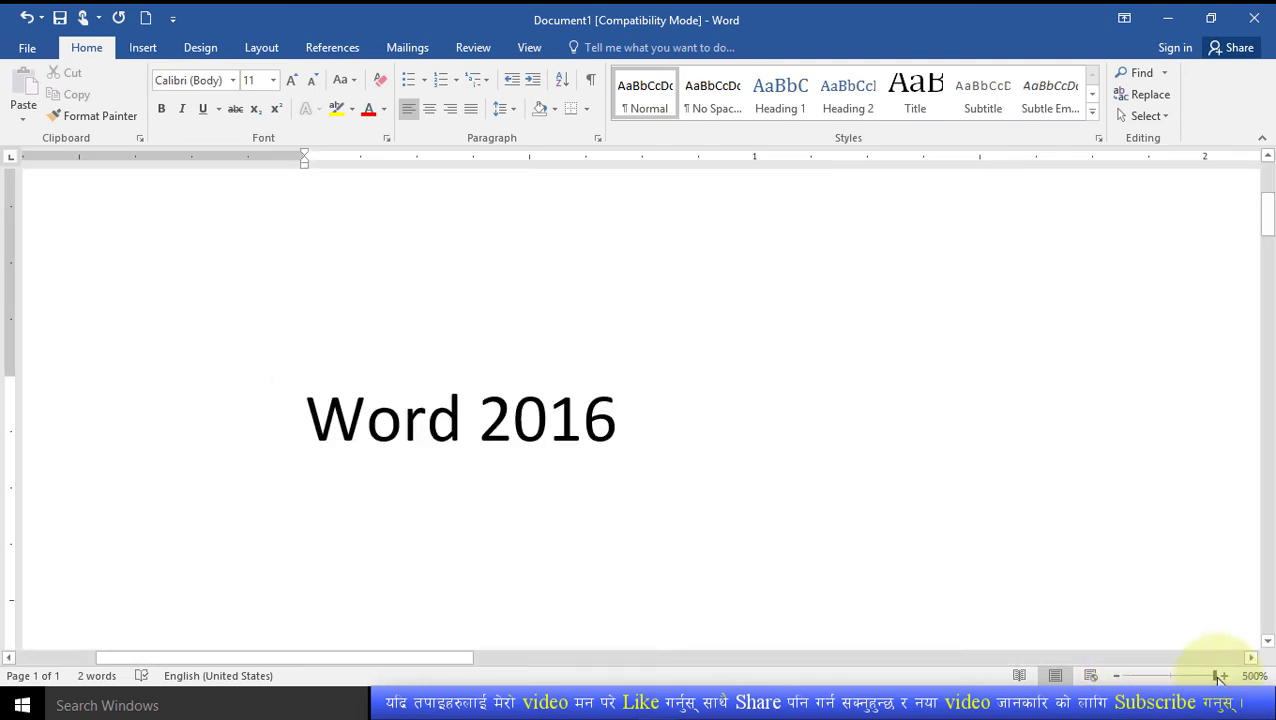
pyautogui.moveTo(1218, 677); pyautogui.dragTo(1169, 677)
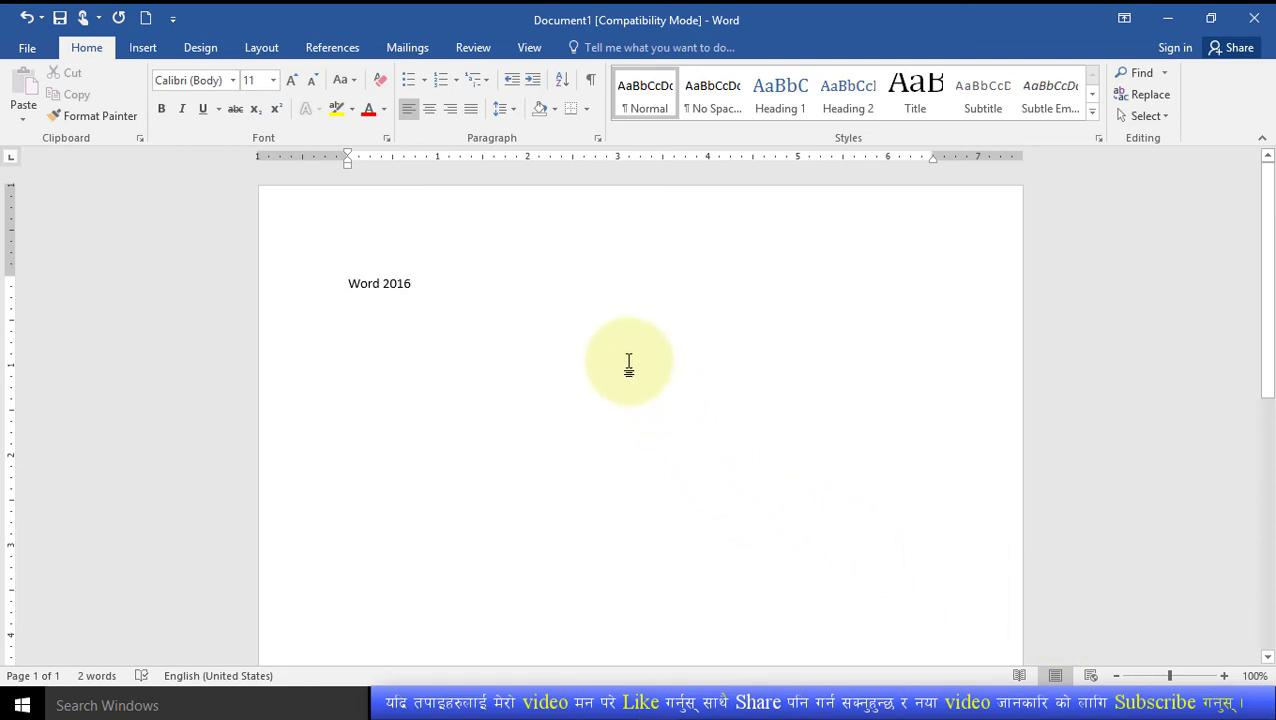
pyautogui.scroll(-1, 629, 366)
pyautogui.scroll(-3, 629, 366)
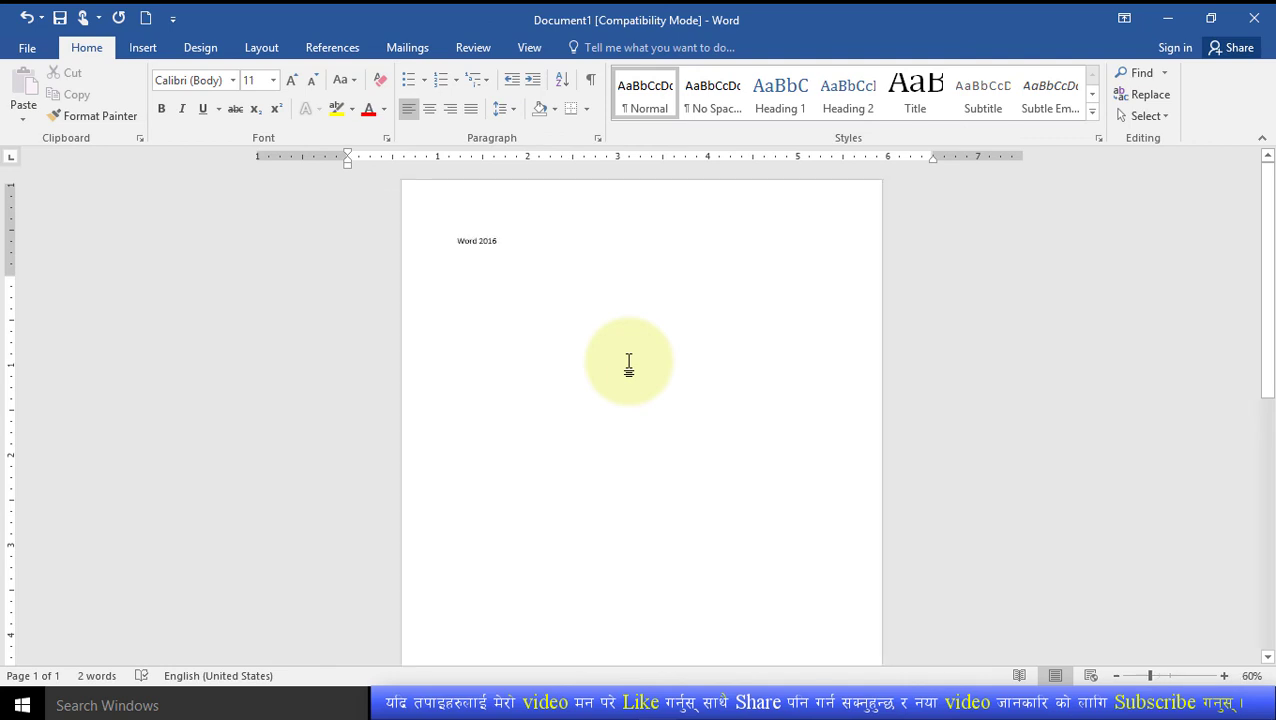
pyautogui.scroll(-3, 629, 366)
pyautogui.scroll(-1, 632, 365)
pyautogui.scroll(2, 632, 365)
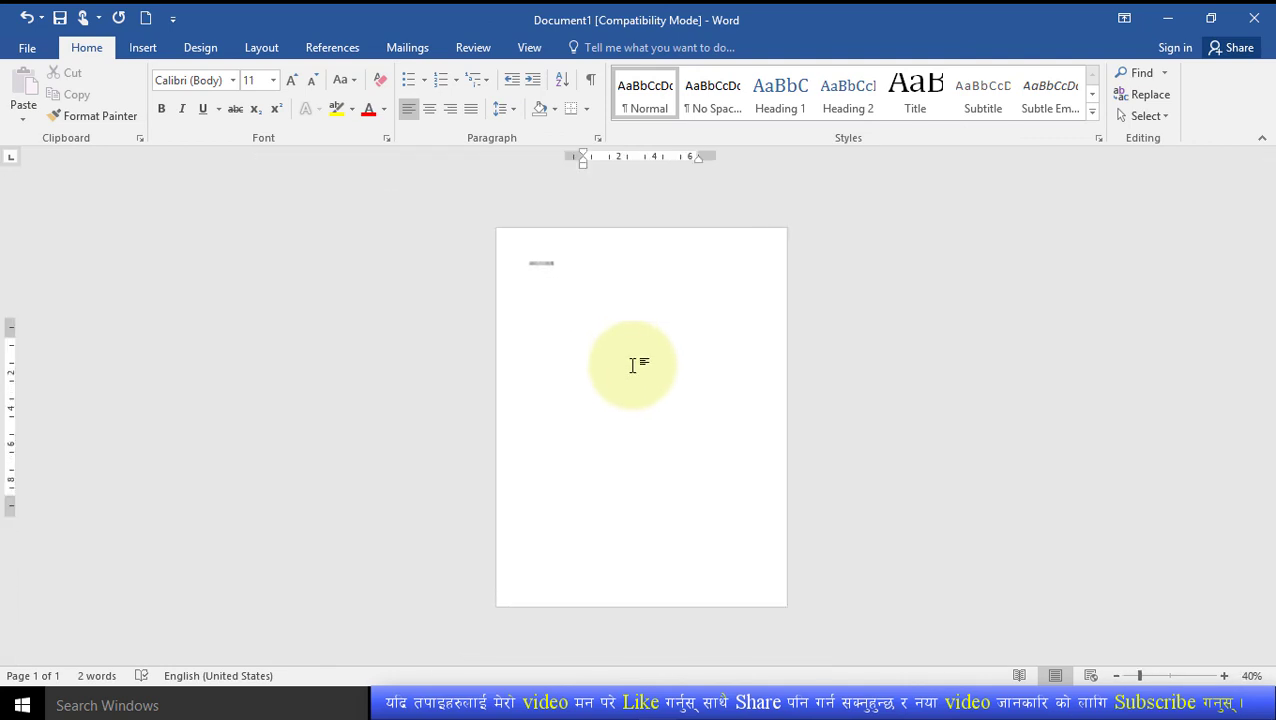
pyautogui.scroll(3, 612, 286)
pyautogui.scroll(3, 612, 286)
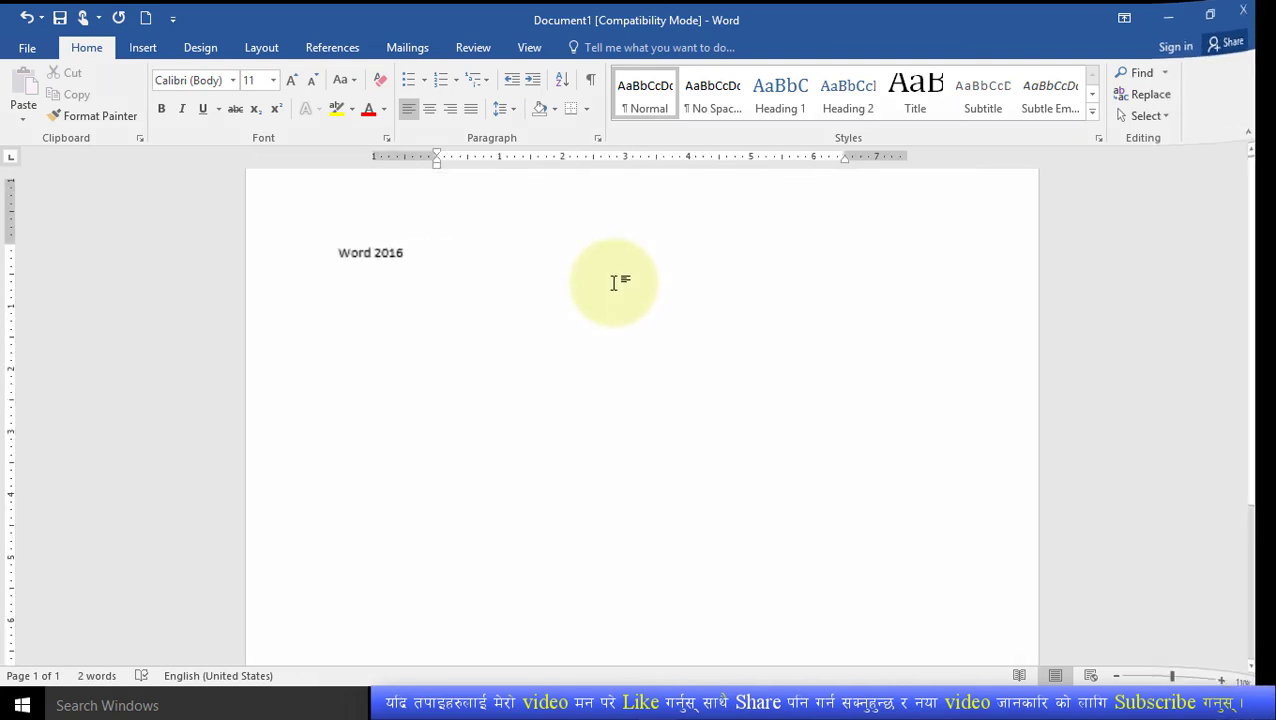
pyautogui.scroll(1, 613, 286)
pyautogui.scroll(2, 614, 285)
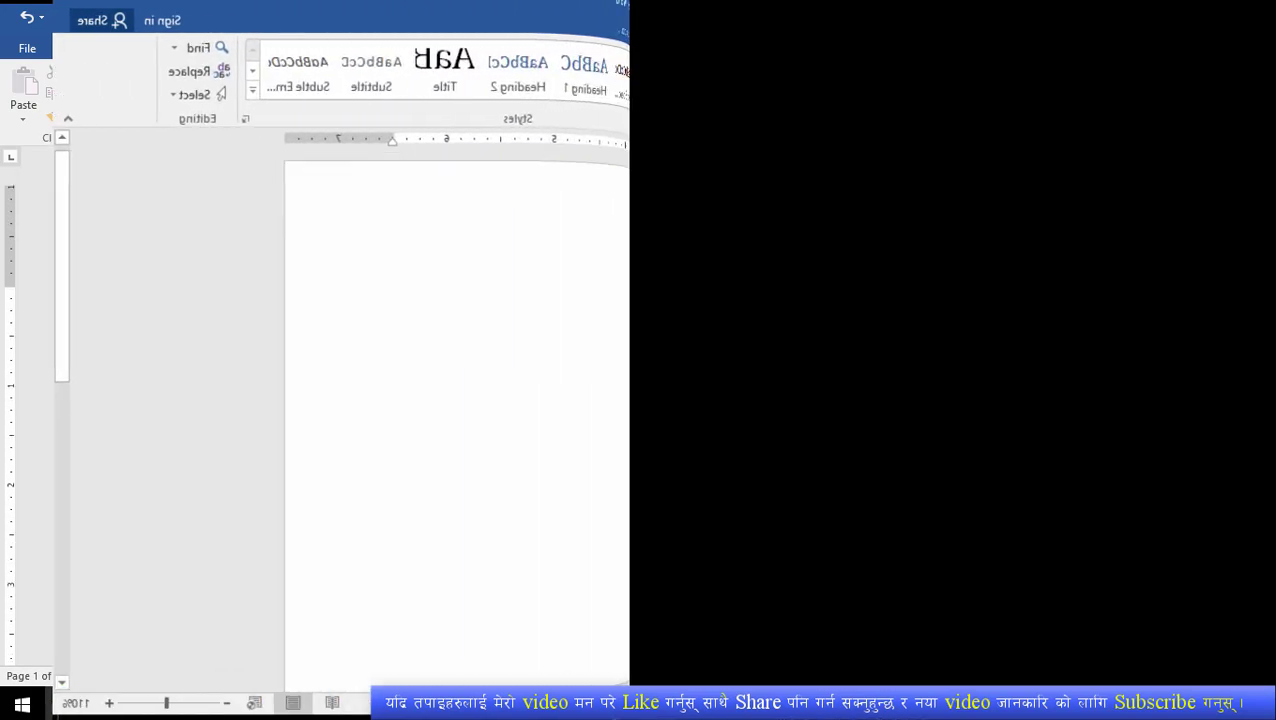